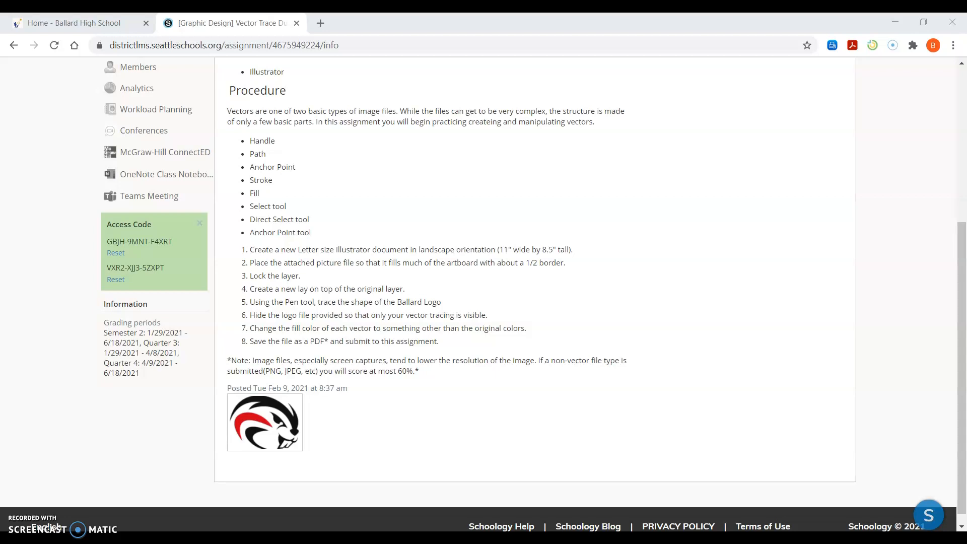
Enlarge the attached Ballard logo picture and start downloading the image
{"action": "left_click", "coordinate": [295, 418]}
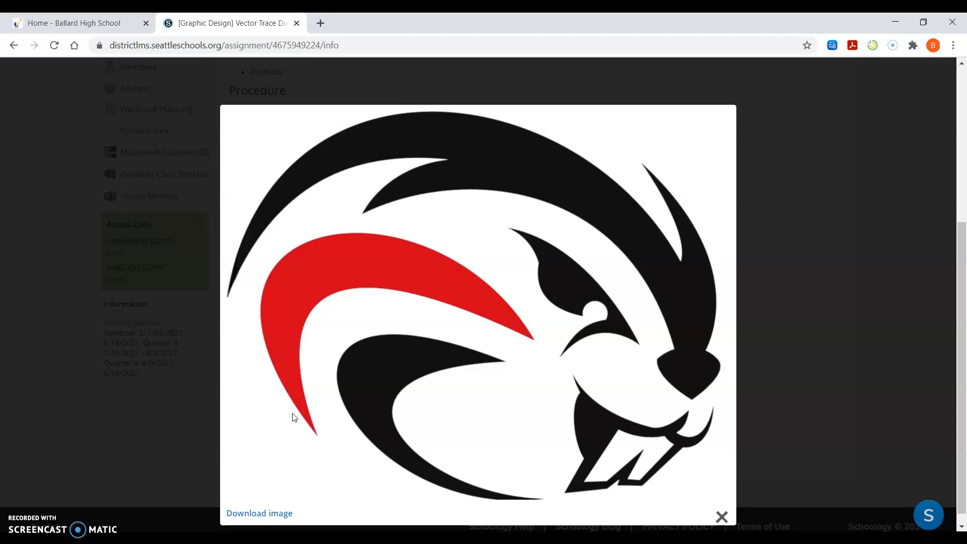
{"action": "left_click", "coordinate": [176, 439]}
{"action": "left_click", "coordinate": [265, 446]}
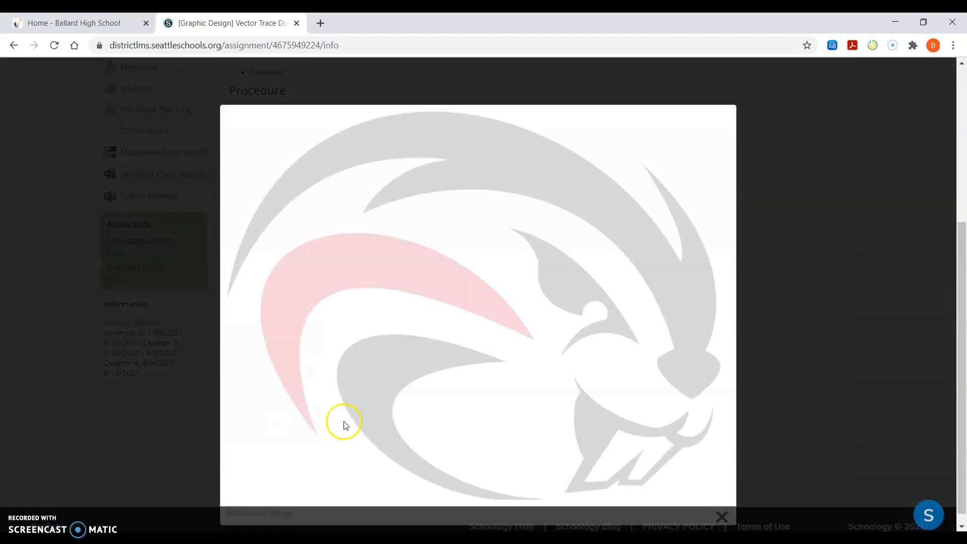
{"action": "left_click", "coordinate": [266, 516]}
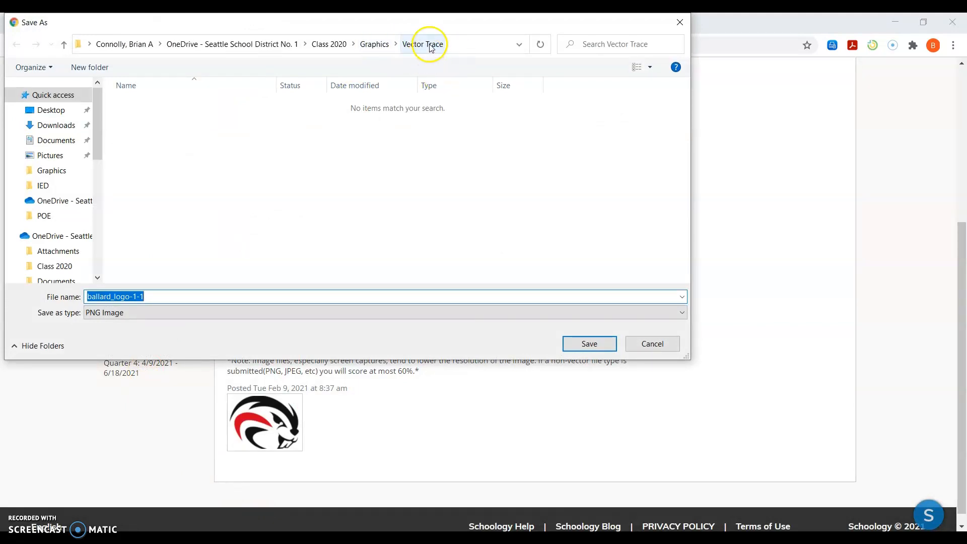
Save the logo as a PNG image named ballard_logo in the Vector Trace folder
{"action": "left_click", "coordinate": [166, 294]}
{"action": "key", "text": "BackSpace"}
{"action": "key", "text": "BackSpace"}
{"action": "key", "text": "BackSpace"}
{"action": "key", "text": "BackSpace"}
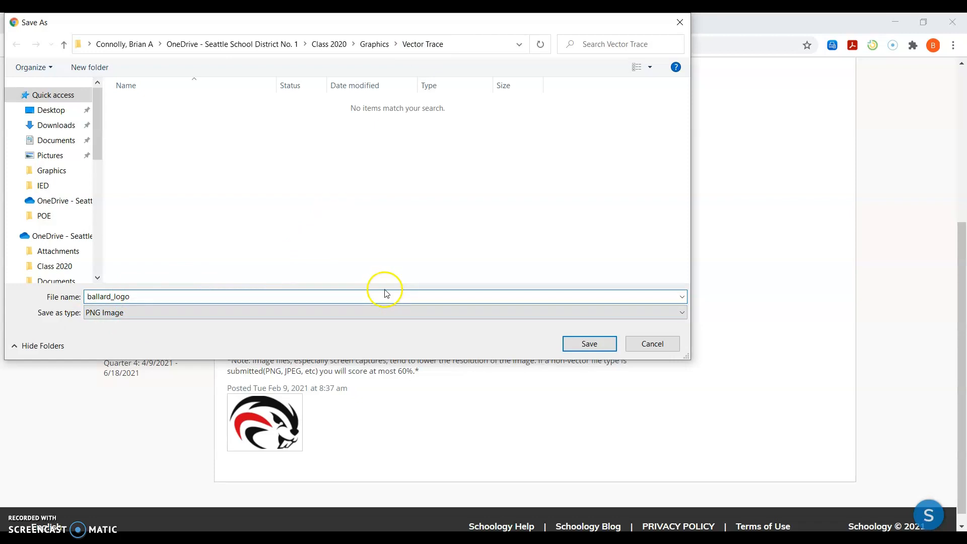
{"action": "left_click", "coordinate": [590, 346]}
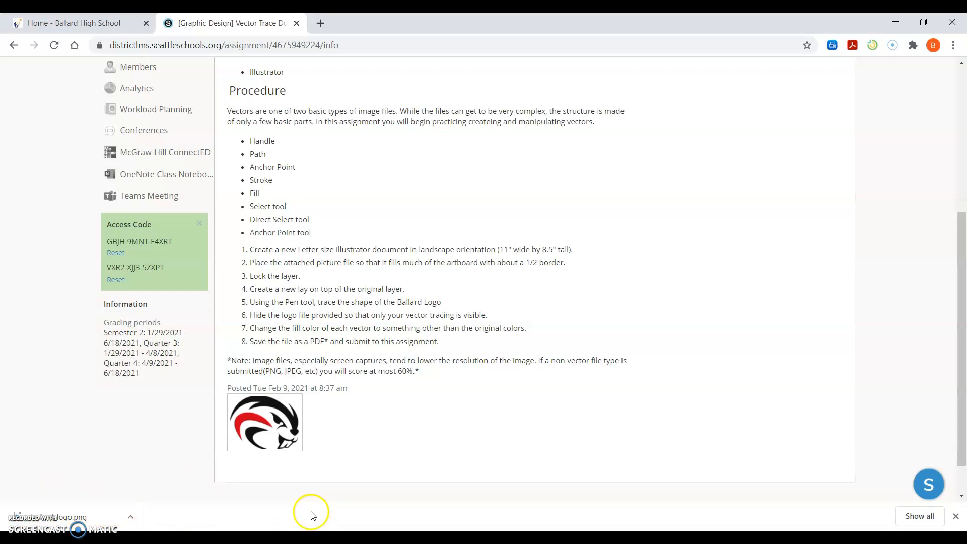
Switch to Illustrator and set up a new print document with the Letter preset in landscape orientation
{"action": "left_click", "coordinate": [388, 491]}
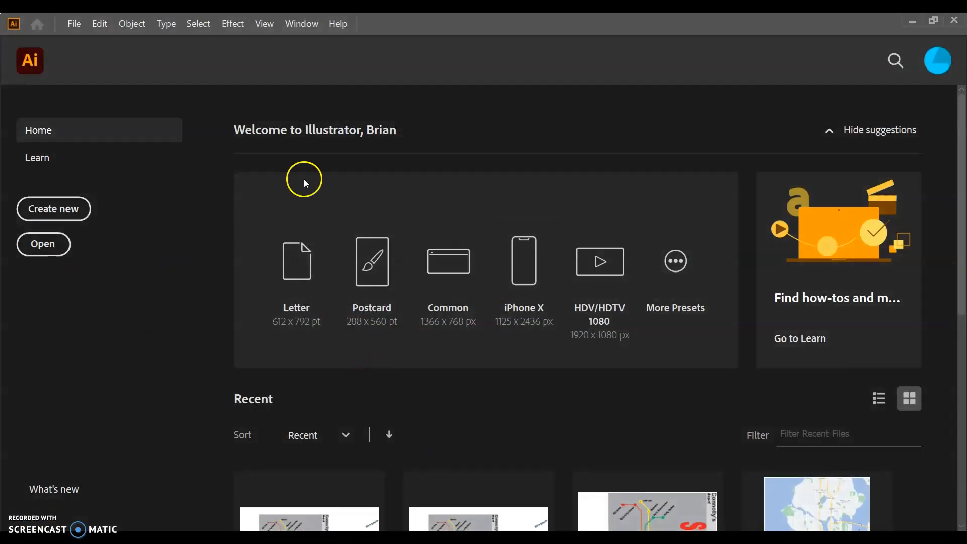
{"action": "left_click", "coordinate": [80, 215]}
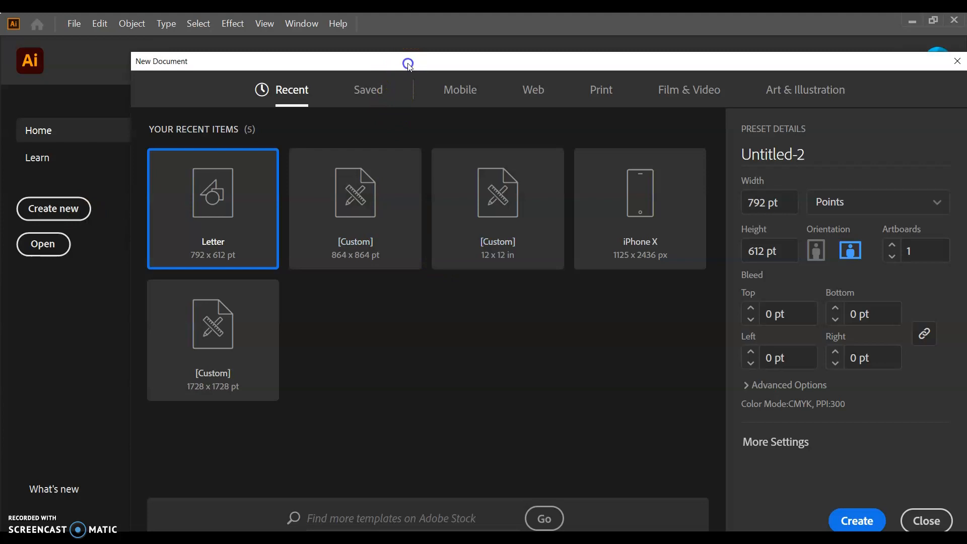
{"action": "left_click_drag", "start_coordinate": [407, 62], "coordinate": [343, 40]}
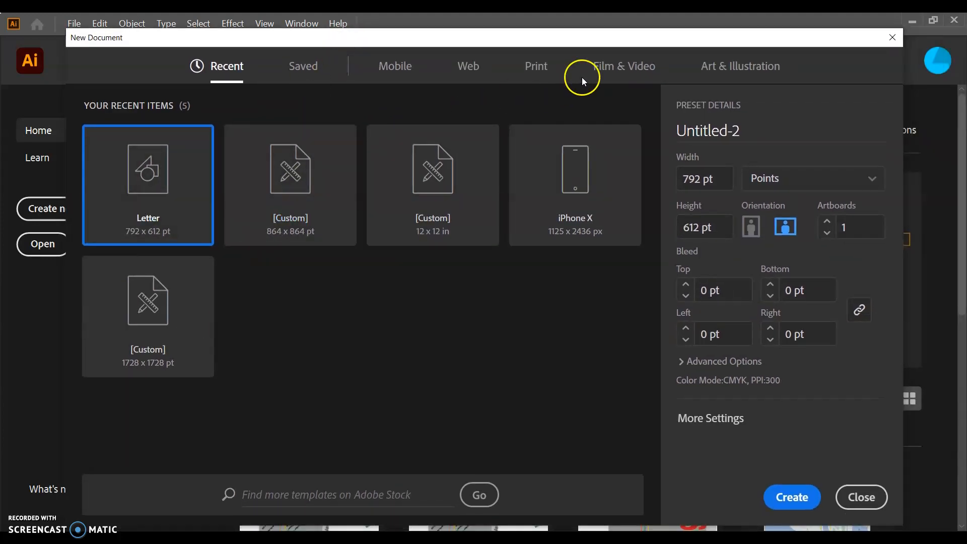
{"action": "left_click", "coordinate": [547, 80]}
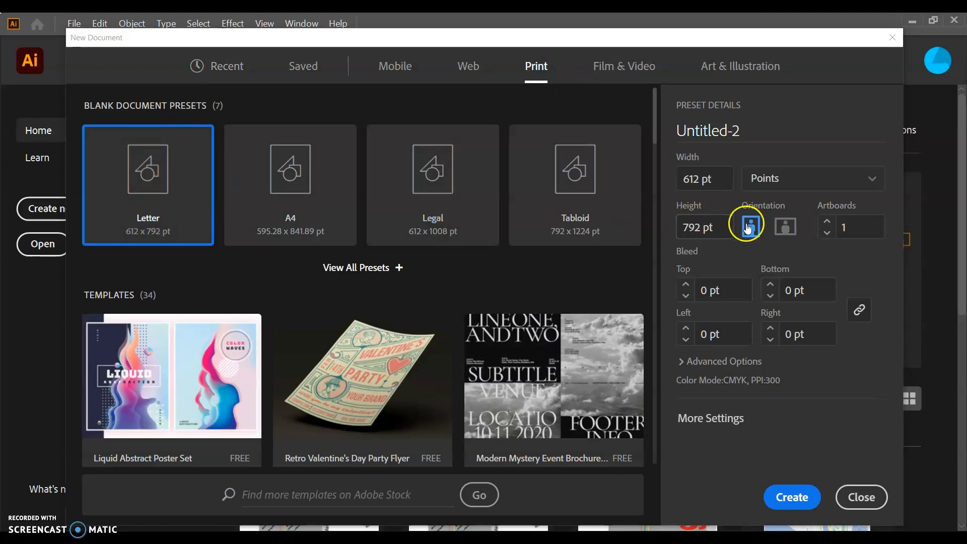
{"action": "left_click", "coordinate": [789, 231]}
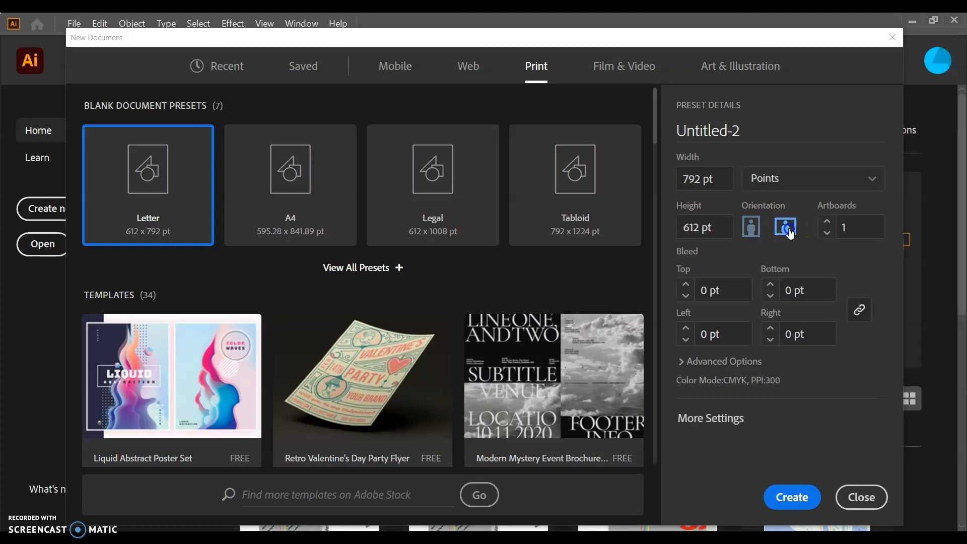
Name the new document Ballard Logo Trace and create it
{"action": "left_click", "coordinate": [759, 127]}
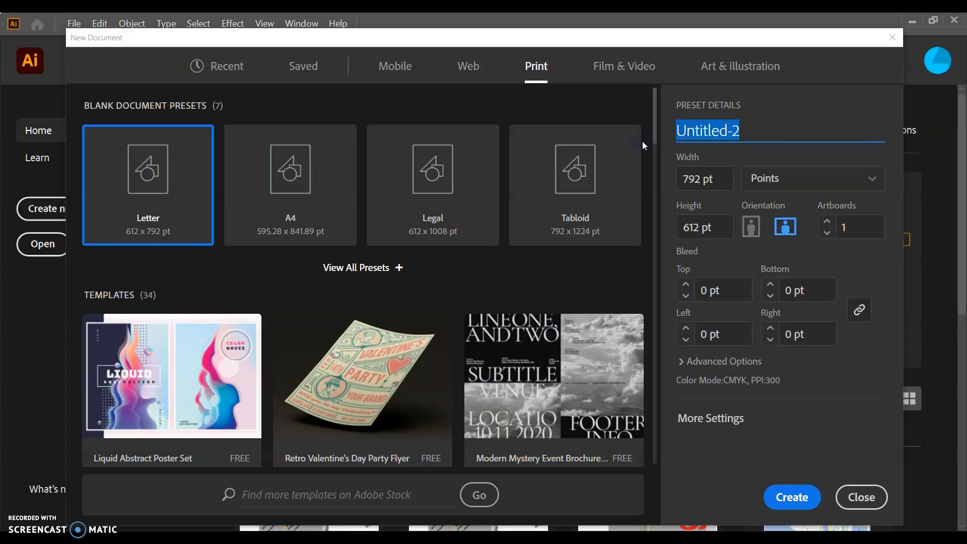
{"action": "type", "text": "Ballard "}
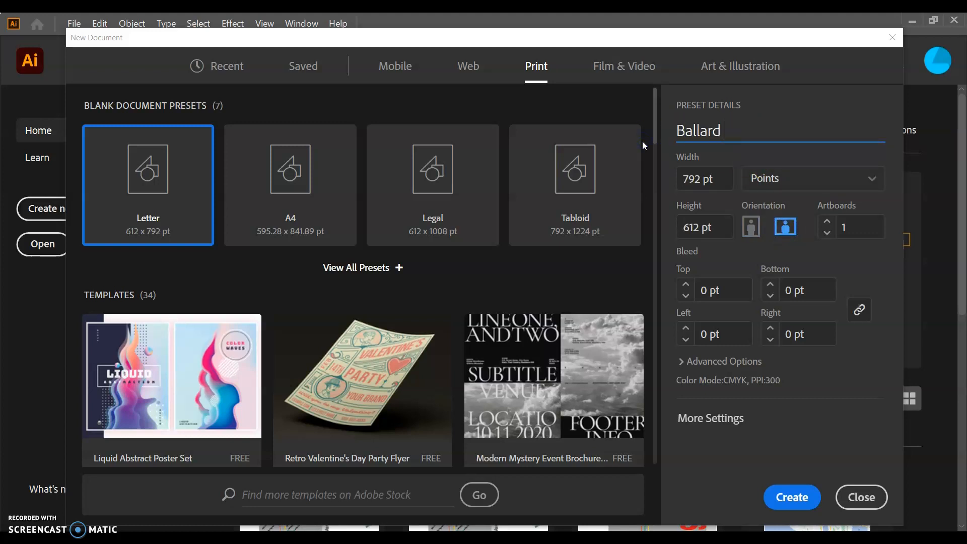
{"action": "type", "text": "Logo Trace"}
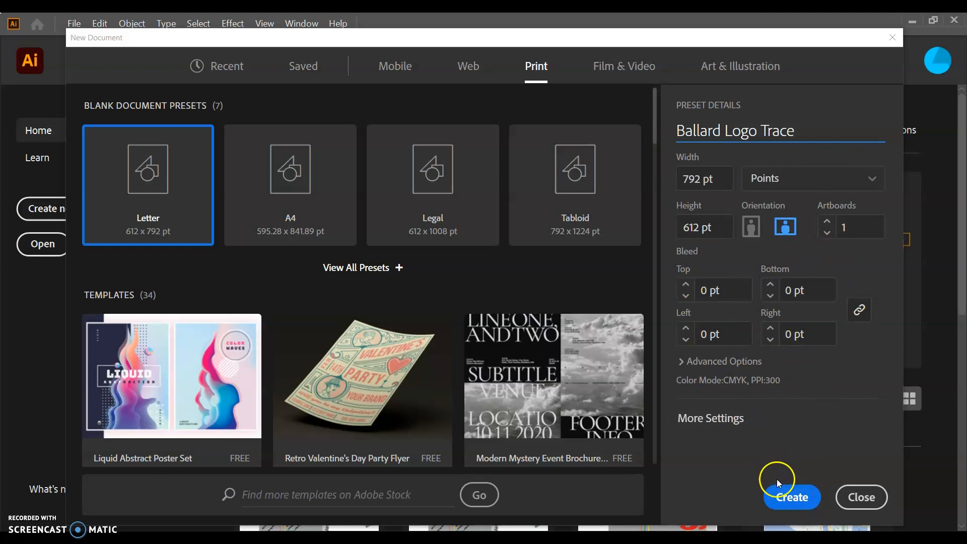
{"action": "left_click", "coordinate": [789, 497]}
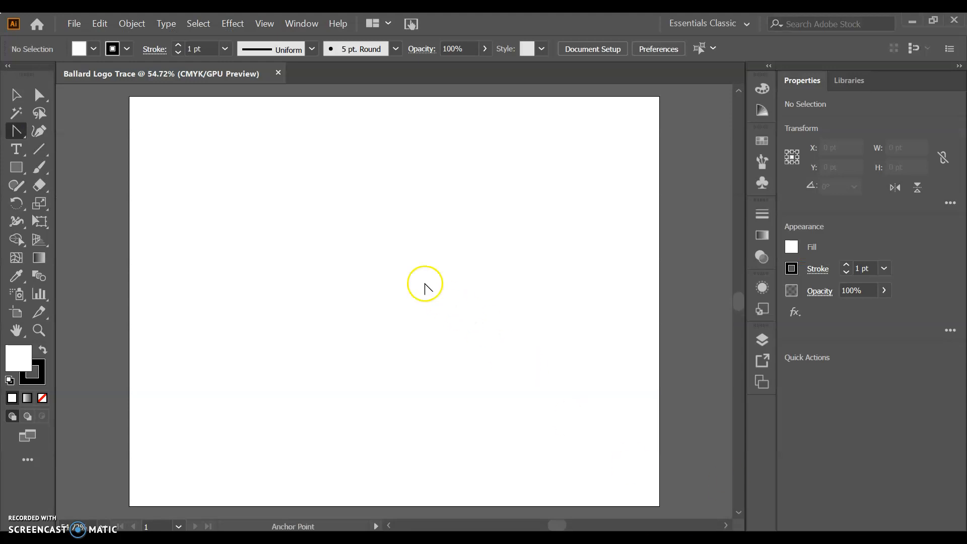
Replace the active Anchor Point tool with the Pen tool from the same tool group
{"action": "left_click", "coordinate": [16, 95]}
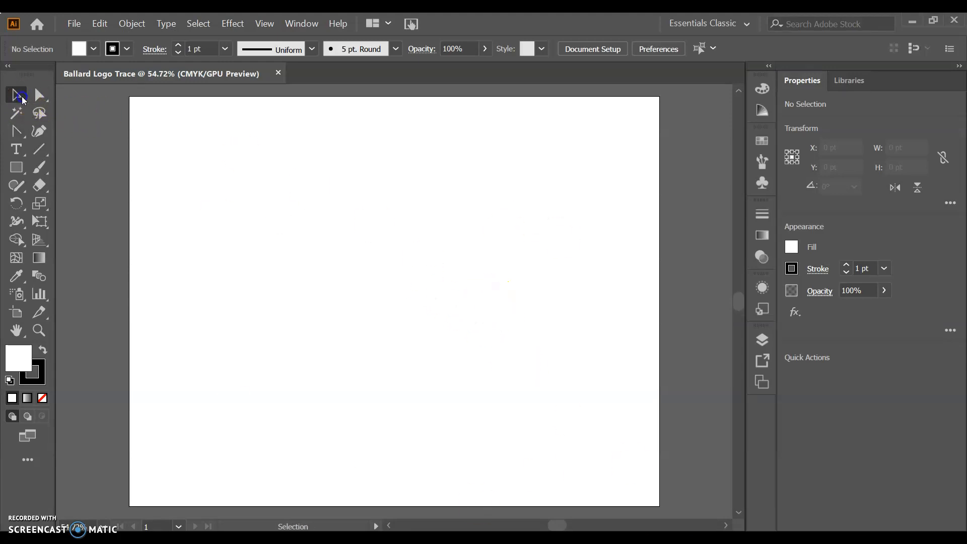
{"action": "left_click", "coordinate": [23, 131]}
{"action": "left_click_drag", "start_coordinate": [24, 131], "coordinate": [76, 130]}
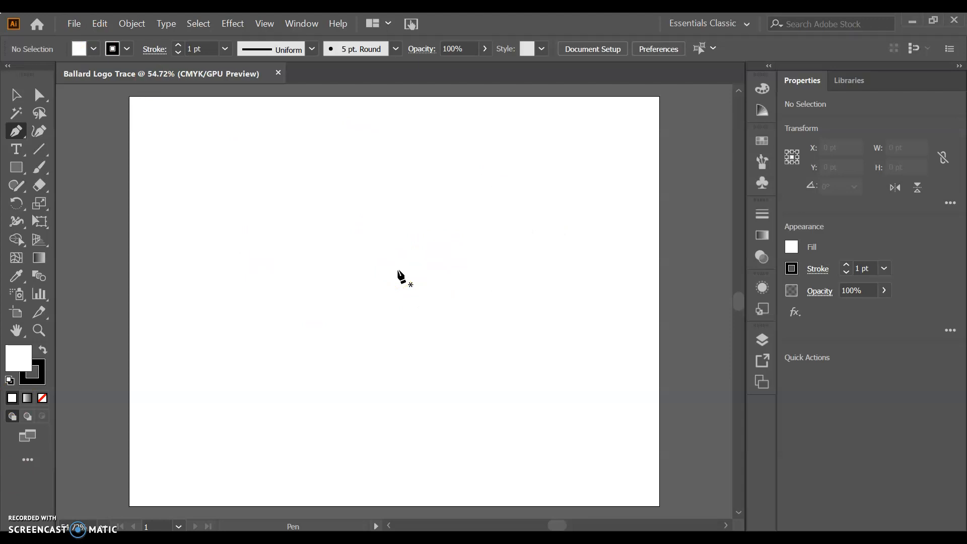
Place ballard_logo as a linked image about 751 by 580 pt, filling most of the artboard with a narrow border
{"action": "left_click", "coordinate": [74, 23]}
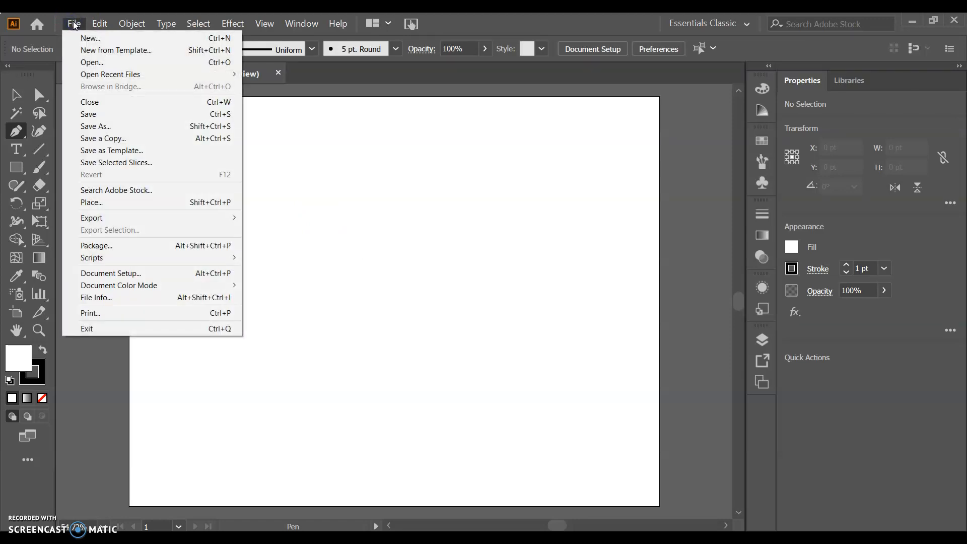
{"action": "left_click", "coordinate": [165, 203]}
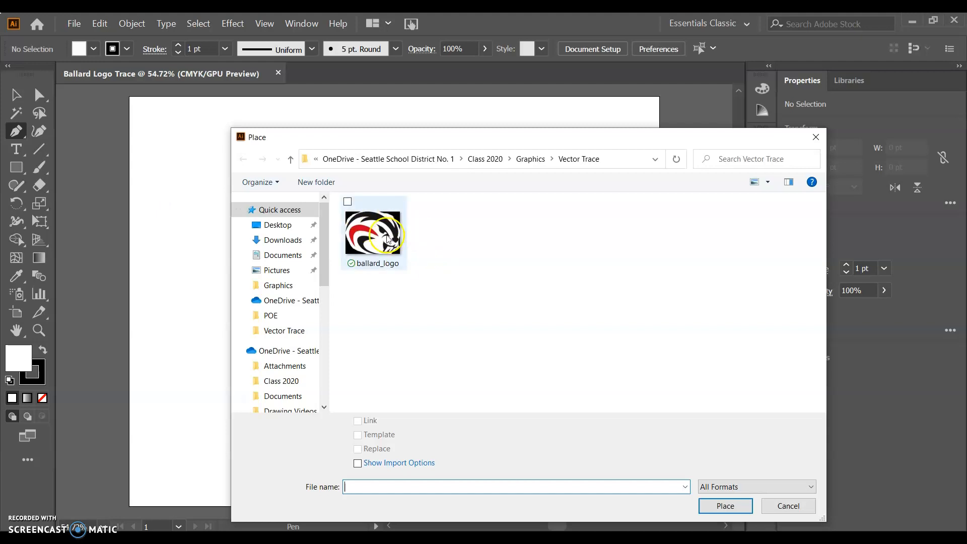
{"action": "left_click", "coordinate": [380, 251]}
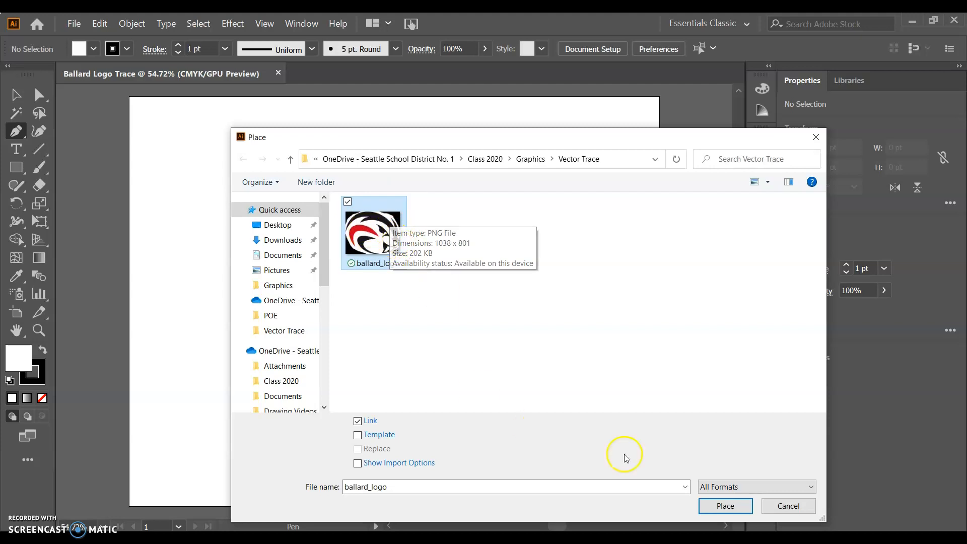
{"action": "left_click", "coordinate": [724, 506]}
{"action": "left_click_drag", "start_coordinate": [143, 108], "coordinate": [685, 496]}
{"action": "key", "text": "p"}
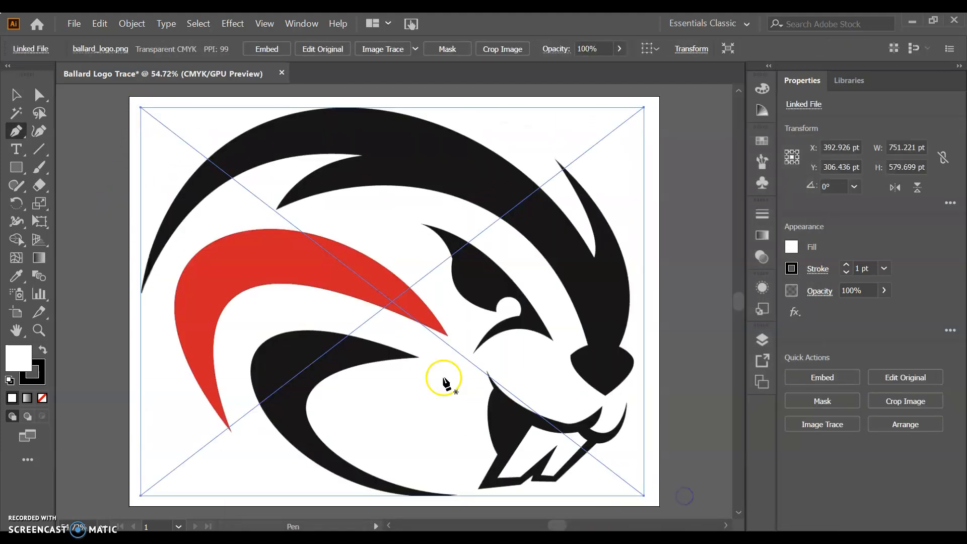
Draw a light gray rectangle about 772 by 601 pt covering the artboard and send it behind the logo
{"action": "left_click_drag", "start_coordinate": [16, 170], "coordinate": [16, 172]}
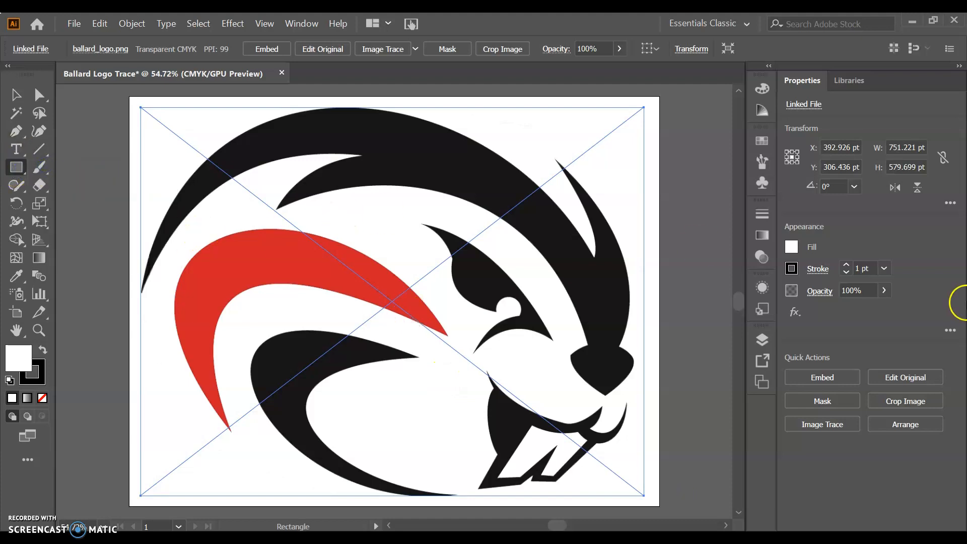
{"action": "left_click", "coordinate": [792, 247]}
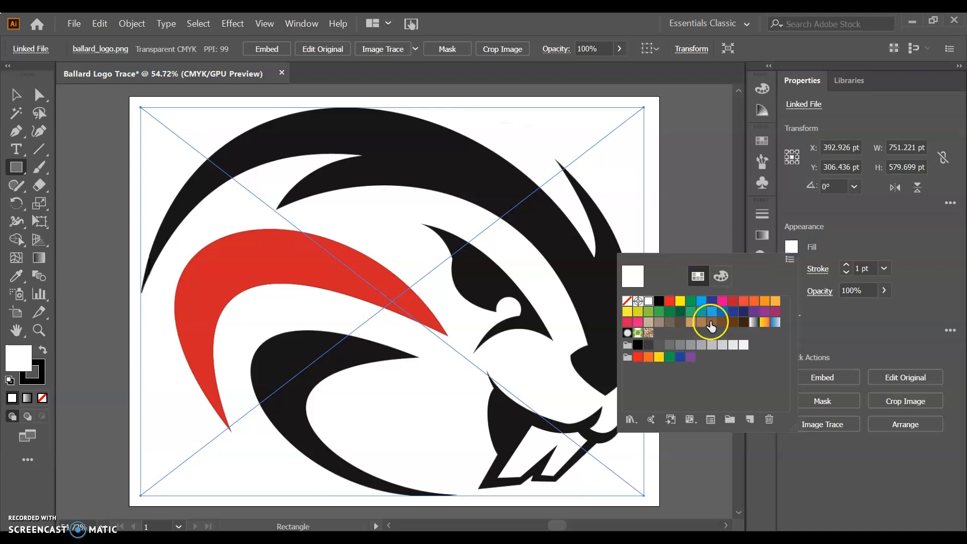
{"action": "left_click", "coordinate": [722, 347]}
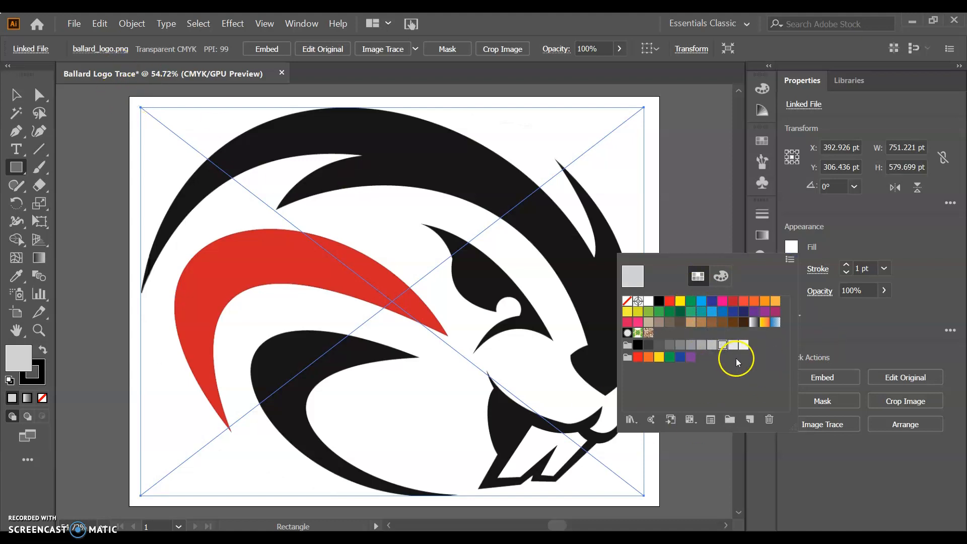
{"action": "left_click", "coordinate": [790, 260]}
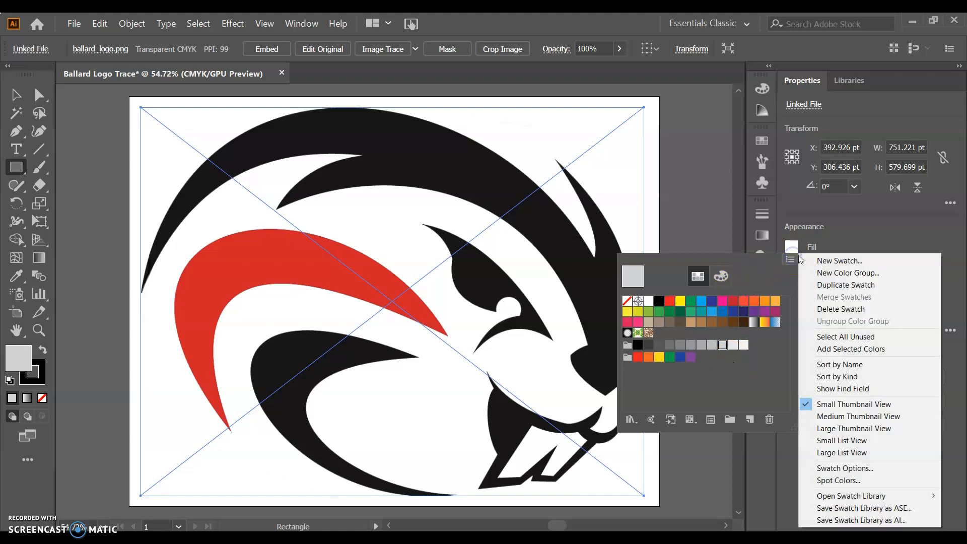
{"action": "left_click", "coordinate": [807, 241]}
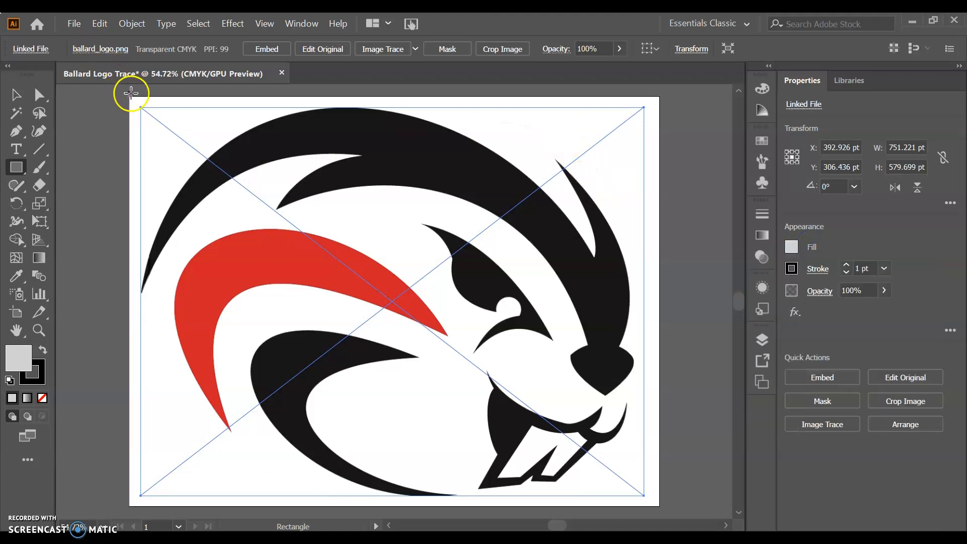
{"action": "left_click_drag", "start_coordinate": [133, 98], "coordinate": [651, 502]}
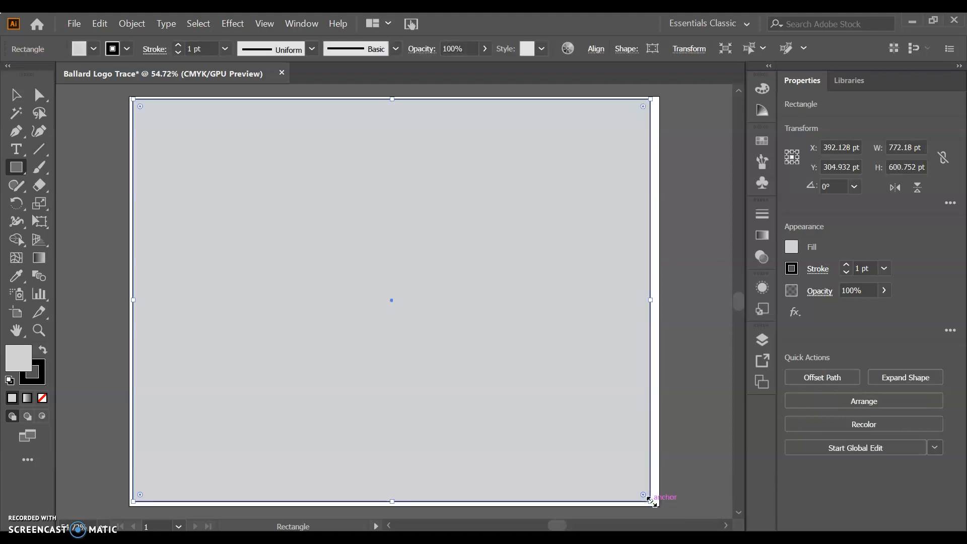
{"action": "key", "text": "ctrl+shift+bracketleft"}
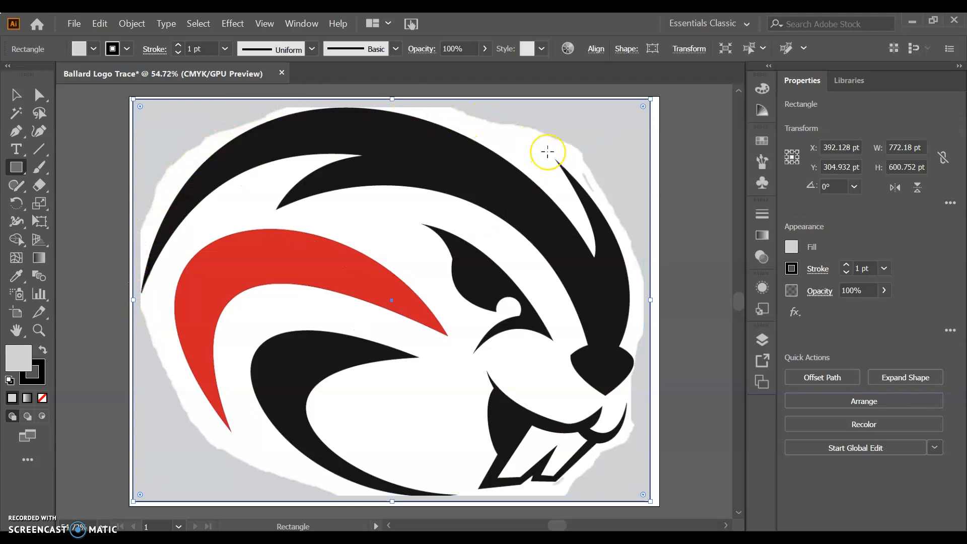
Lock Layer 1 and add a new layer above it for the tracing
{"action": "left_click", "coordinate": [761, 337]}
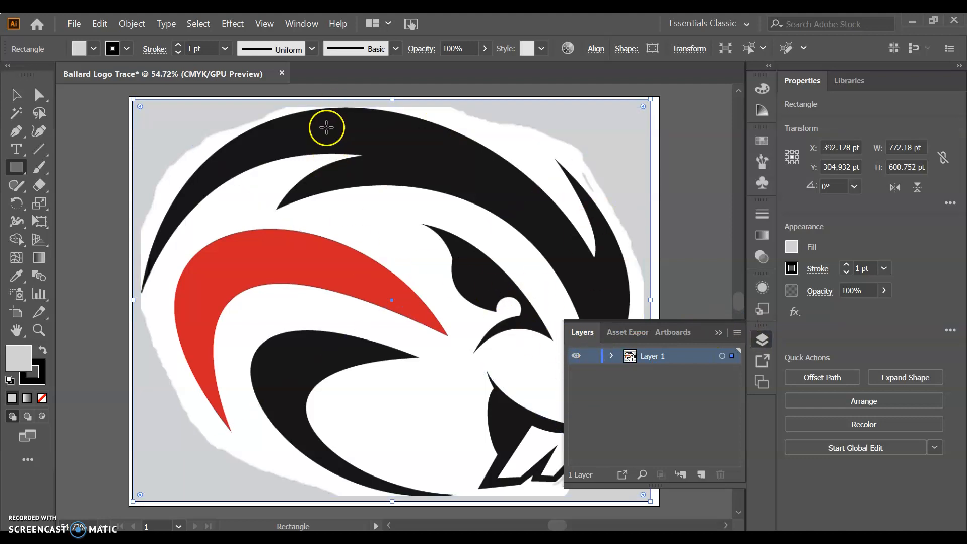
{"action": "left_click", "coordinate": [592, 356]}
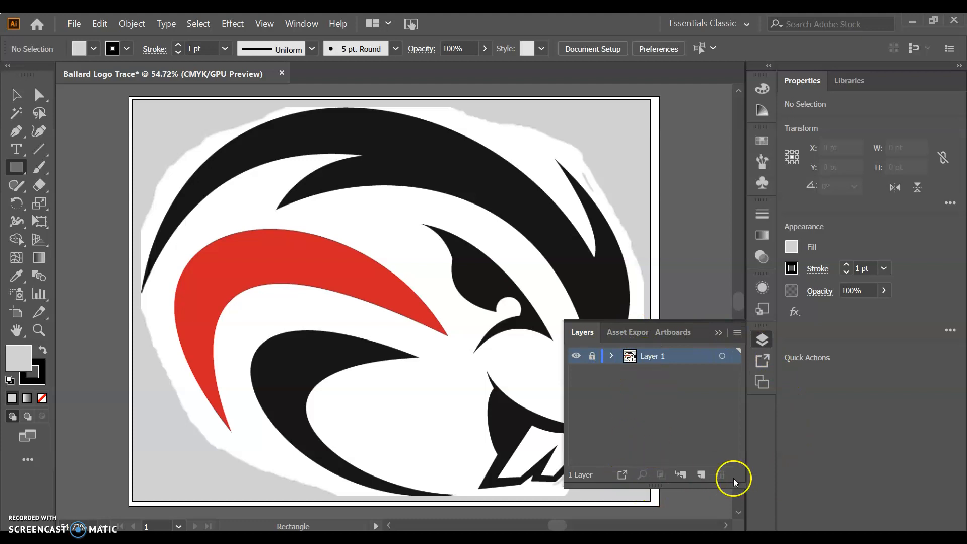
{"action": "left_click", "coordinate": [700, 476]}
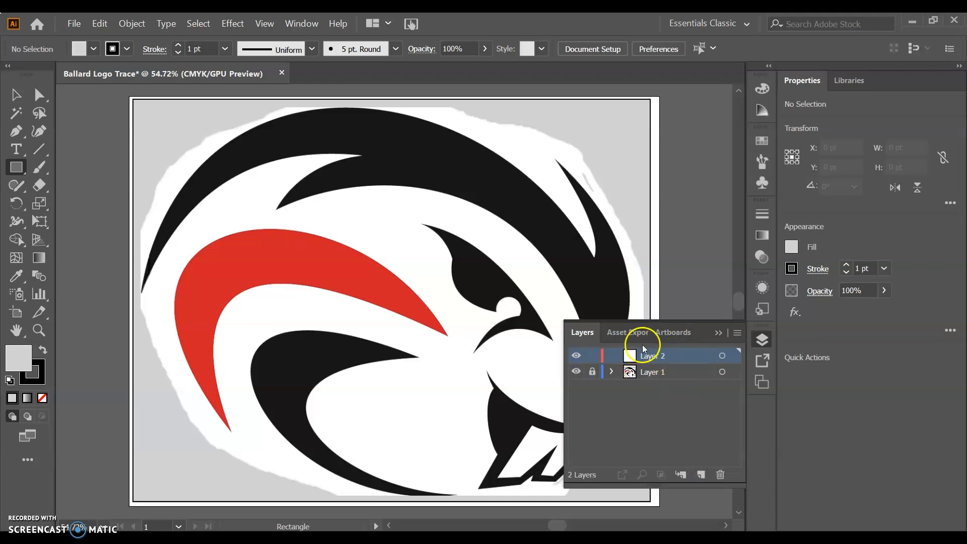
{"action": "left_click", "coordinate": [718, 332]}
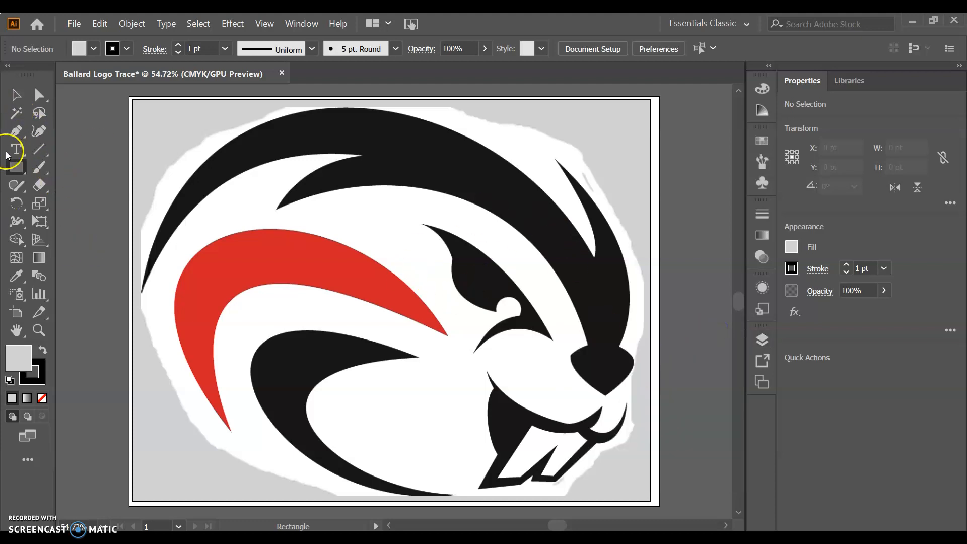
Activate the Pen tool with no fill and a bright blue 1 pt stroke for tracing
{"action": "left_click_drag", "start_coordinate": [16, 131], "coordinate": [75, 135]}
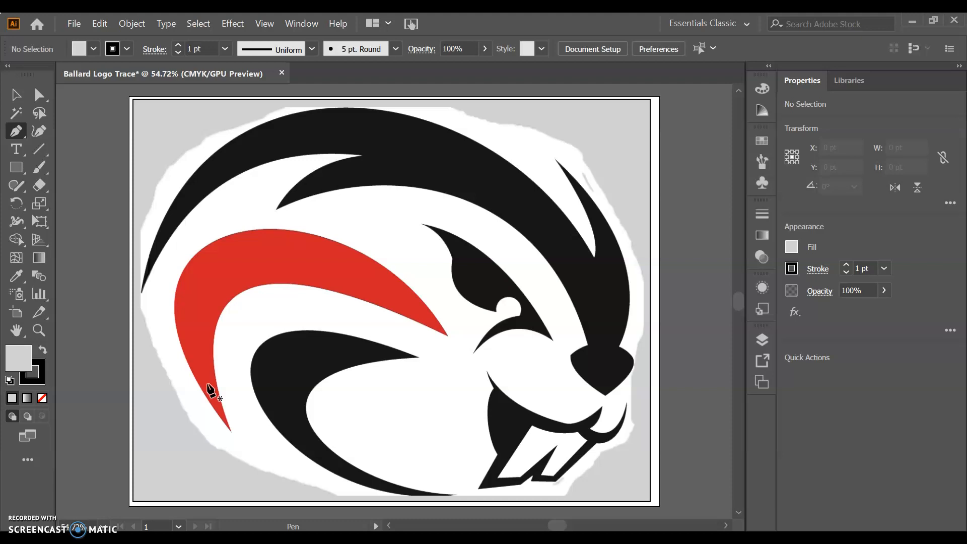
{"action": "left_click", "coordinate": [115, 29]}
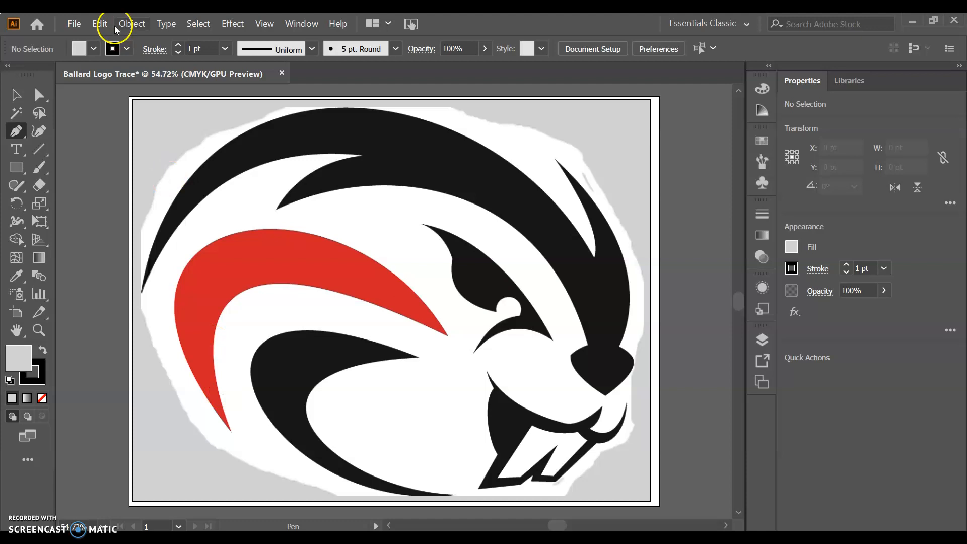
{"action": "left_click", "coordinate": [94, 49]}
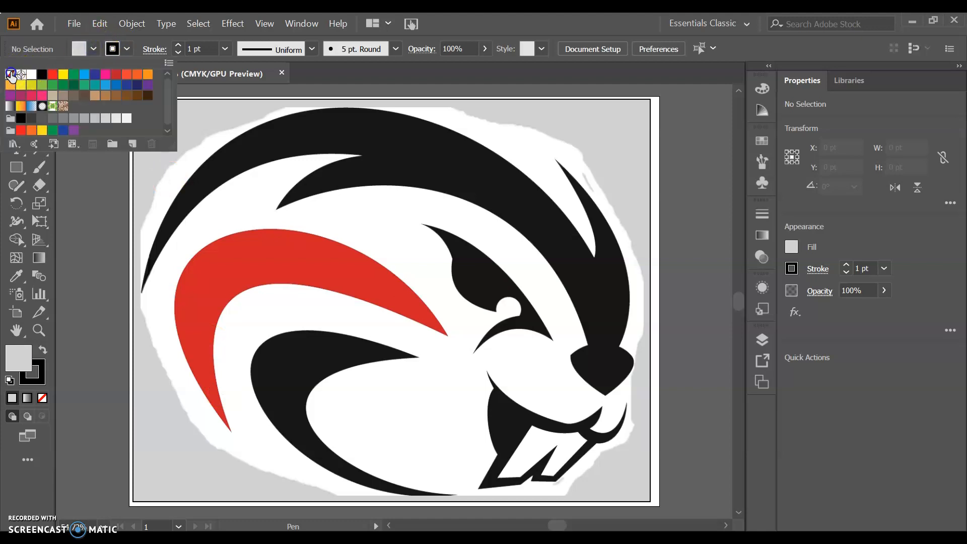
{"action": "left_click", "coordinate": [9, 74]}
{"action": "left_click", "coordinate": [117, 54]}
{"action": "left_click", "coordinate": [117, 53]}
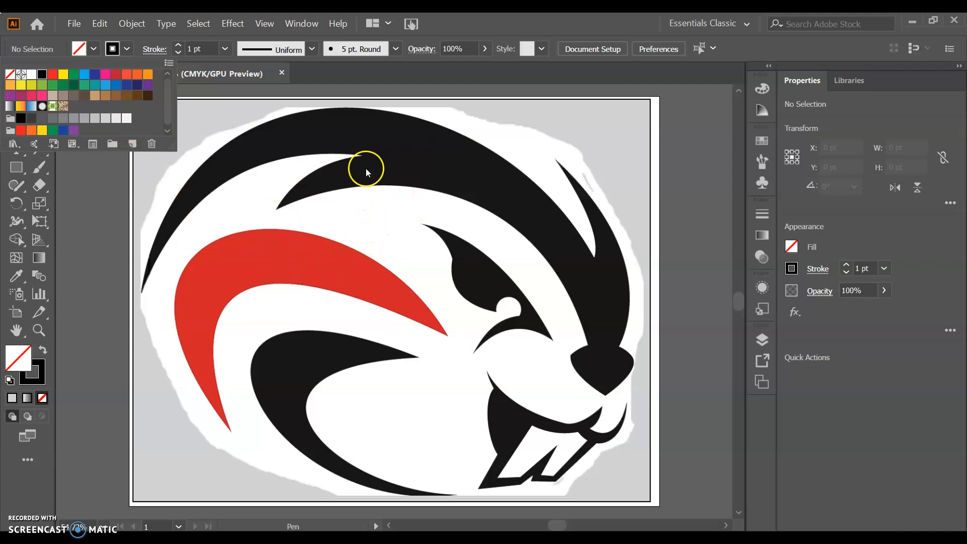
{"action": "left_click", "coordinate": [85, 74]}
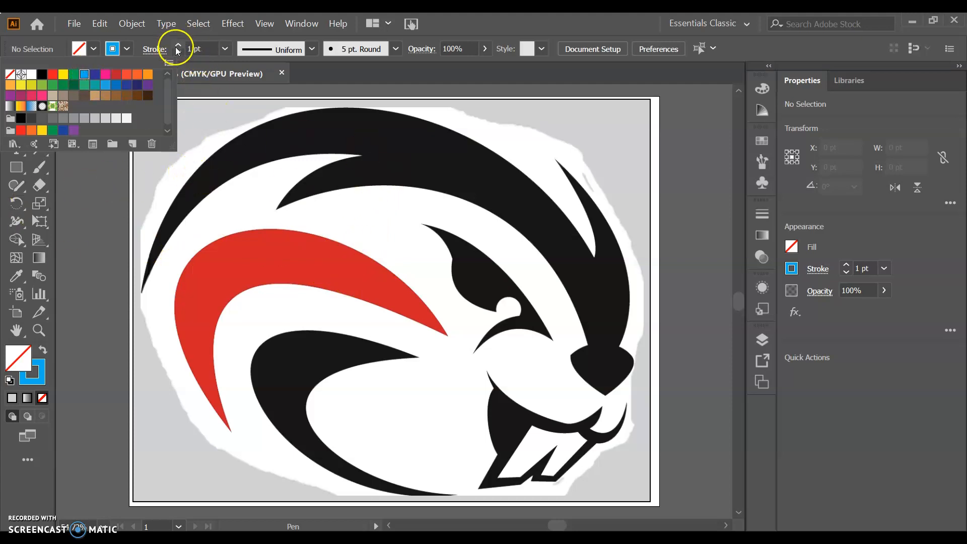
{"action": "left_click", "coordinate": [161, 40]}
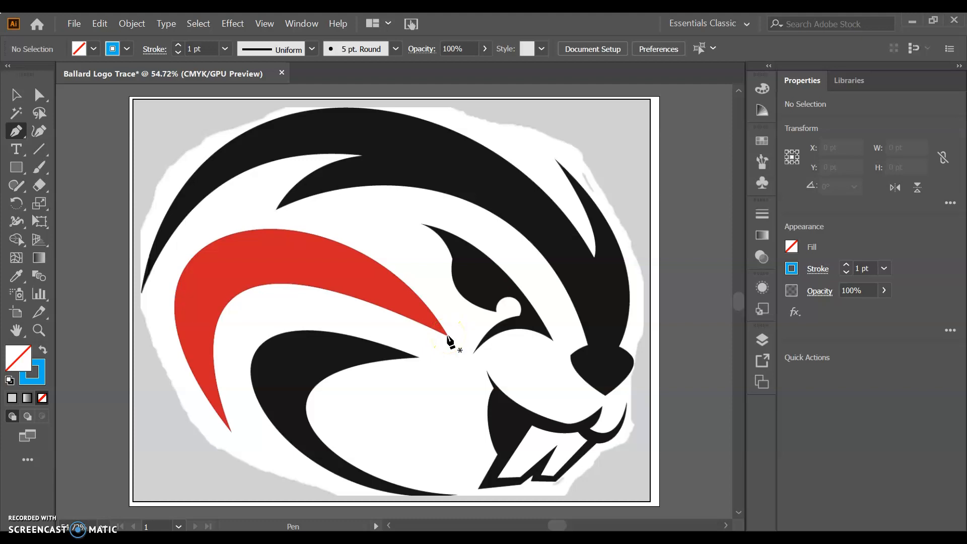
{"action": "left_click_drag", "start_coordinate": [447, 336], "coordinate": [493, 362]}
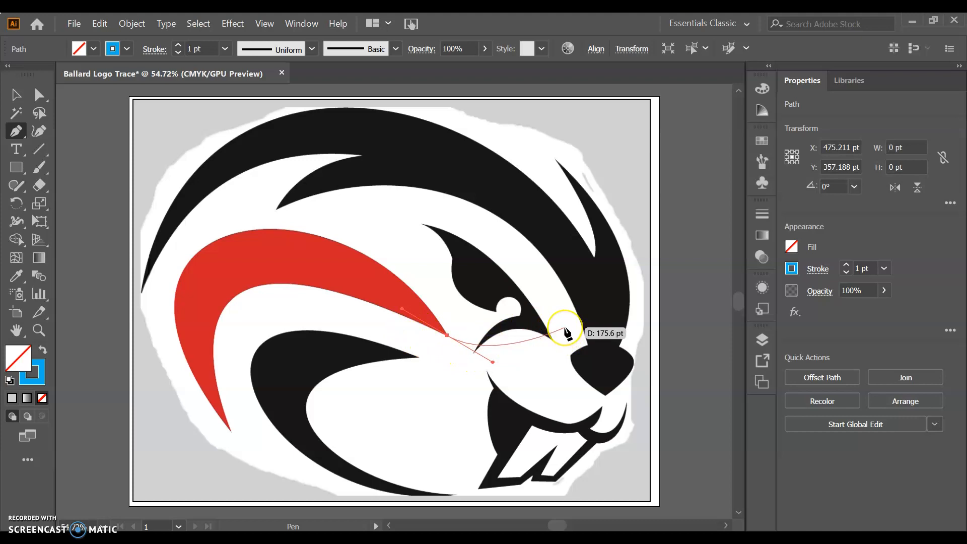
{"action": "key", "text": "ctrl"}
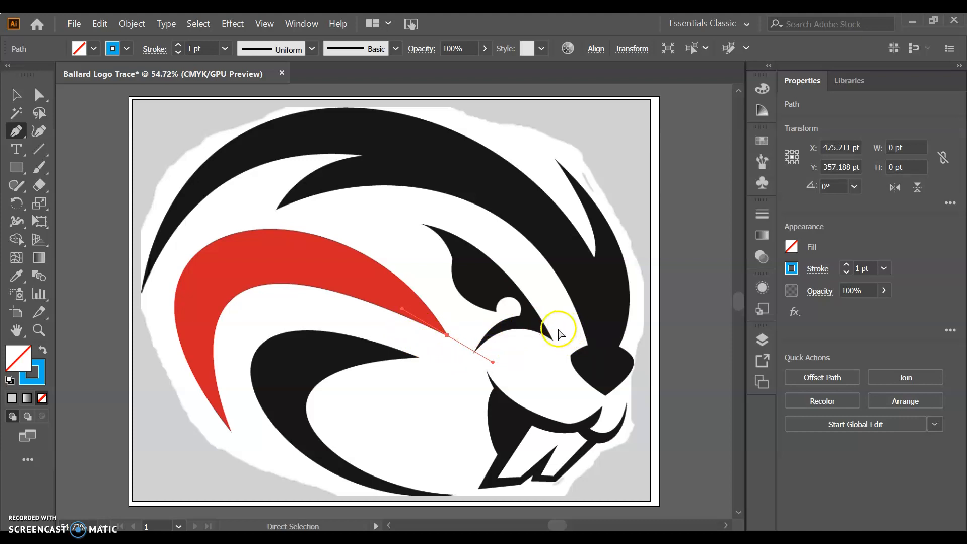
{"action": "left_click", "coordinate": [476, 335], "text": "ctrl"}
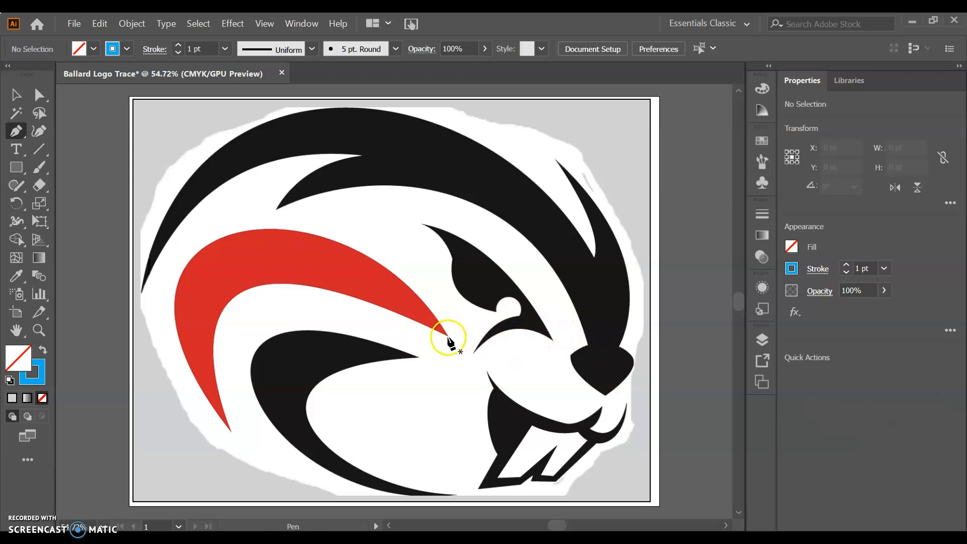
Trace the inner edge of the red shape with smooth anchors from its right tip, over the inner bend, to the lower-left tip
{"action": "left_click_drag", "start_coordinate": [447, 337], "coordinate": [503, 373]}
{"action": "left_click", "coordinate": [389, 301]}
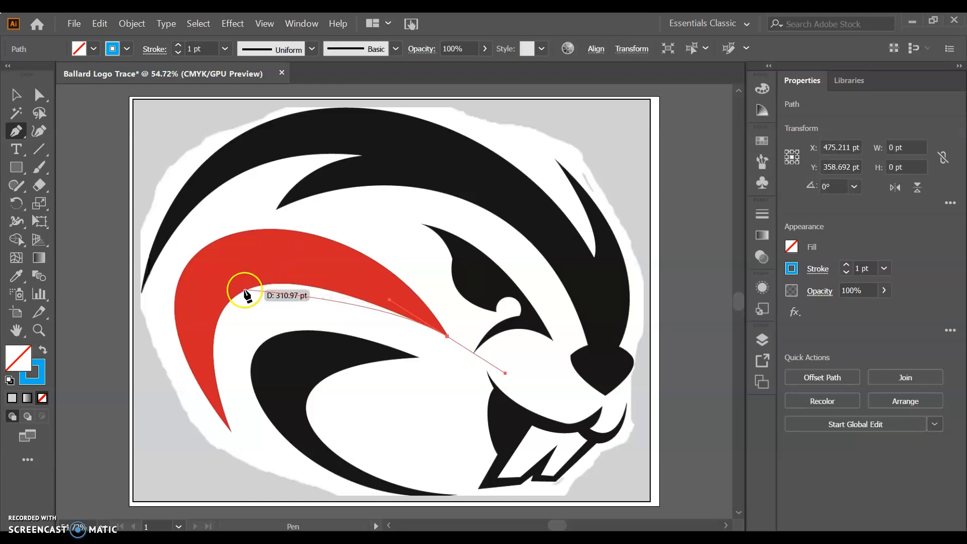
{"action": "left_click_drag", "start_coordinate": [245, 292], "coordinate": [211, 315]}
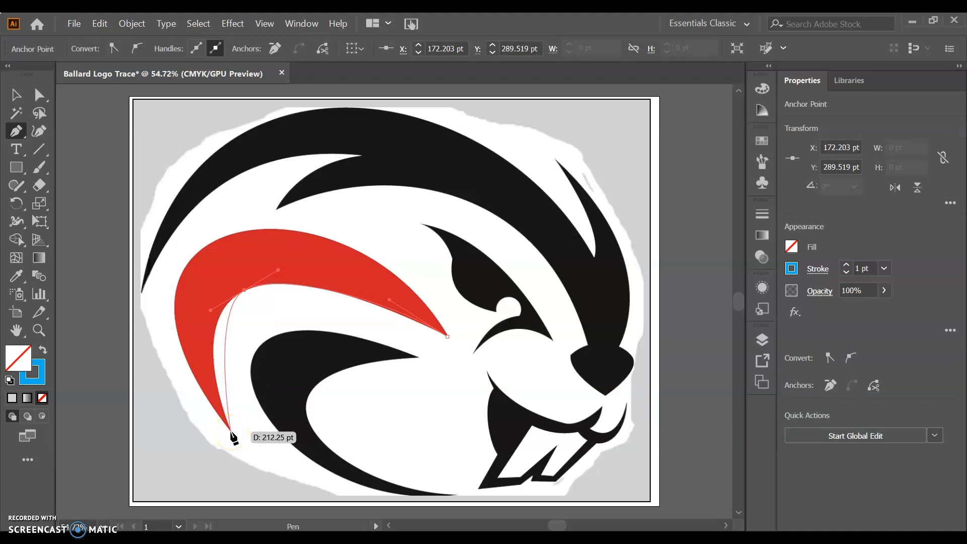
{"action": "left_click_drag", "start_coordinate": [231, 432], "coordinate": [260, 508]}
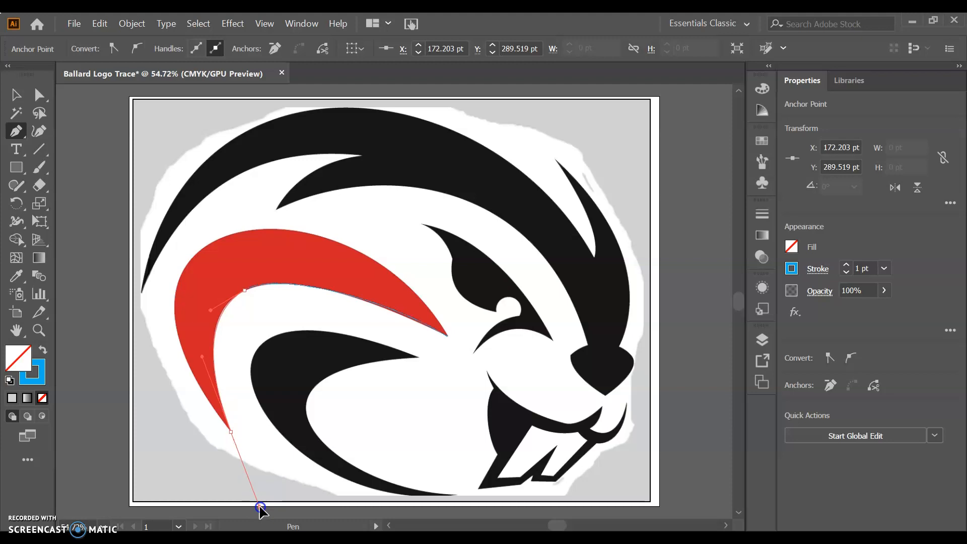
{"action": "left_click_drag", "start_coordinate": [260, 508], "coordinate": [260, 509]}
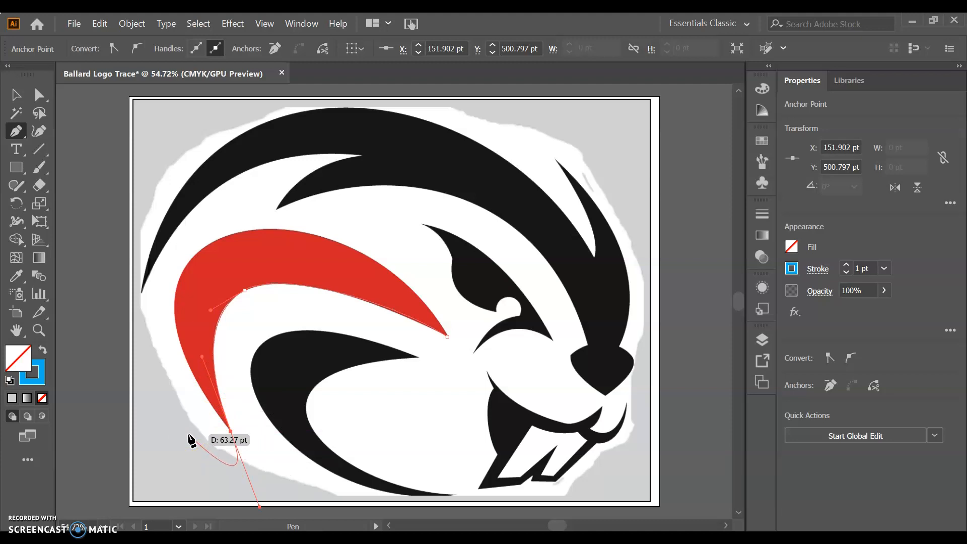
Retract the outgoing handle at the lower tip, trace the red shape's outer edge with a curved anchor, and close the path at the right tip
{"action": "left_click", "coordinate": [231, 431]}
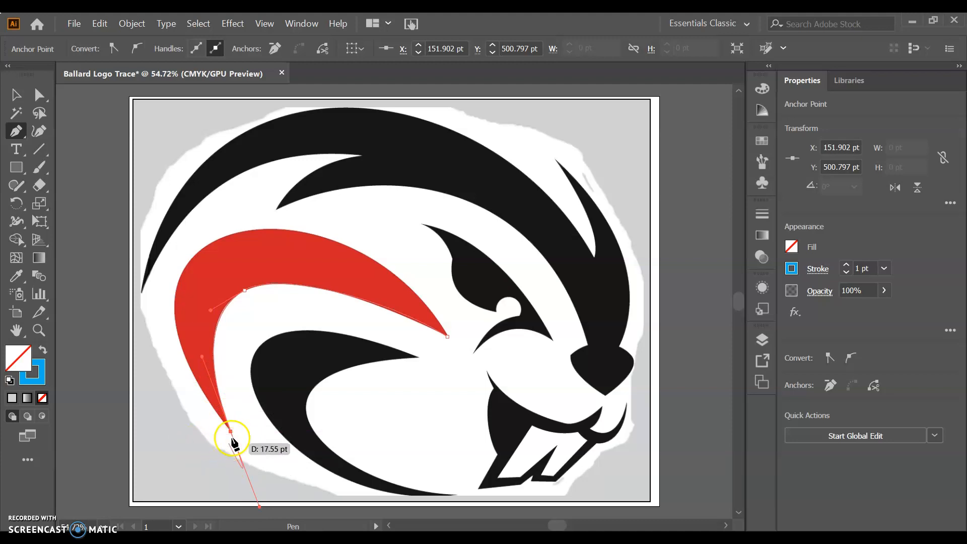
{"action": "left_click", "coordinate": [231, 432]}
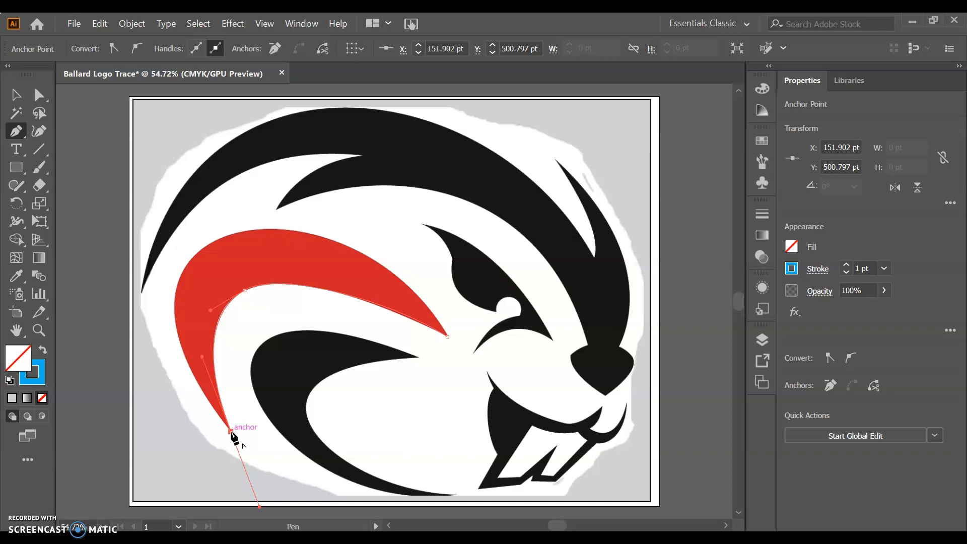
{"action": "left_click_drag", "start_coordinate": [231, 432], "coordinate": [193, 259]}
{"action": "left_click_drag", "start_coordinate": [196, 252], "coordinate": [262, 190]}
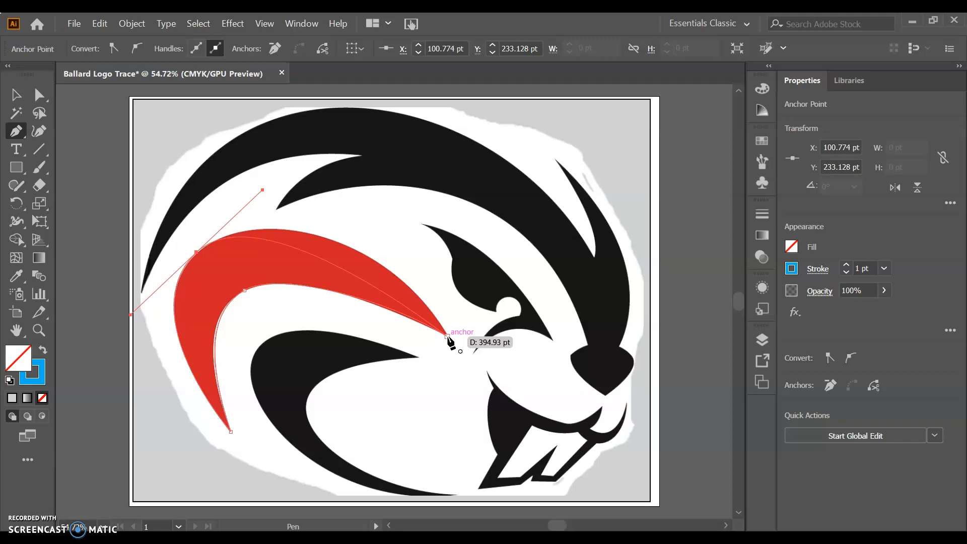
{"action": "left_click_drag", "start_coordinate": [448, 336], "coordinate": [477, 408]}
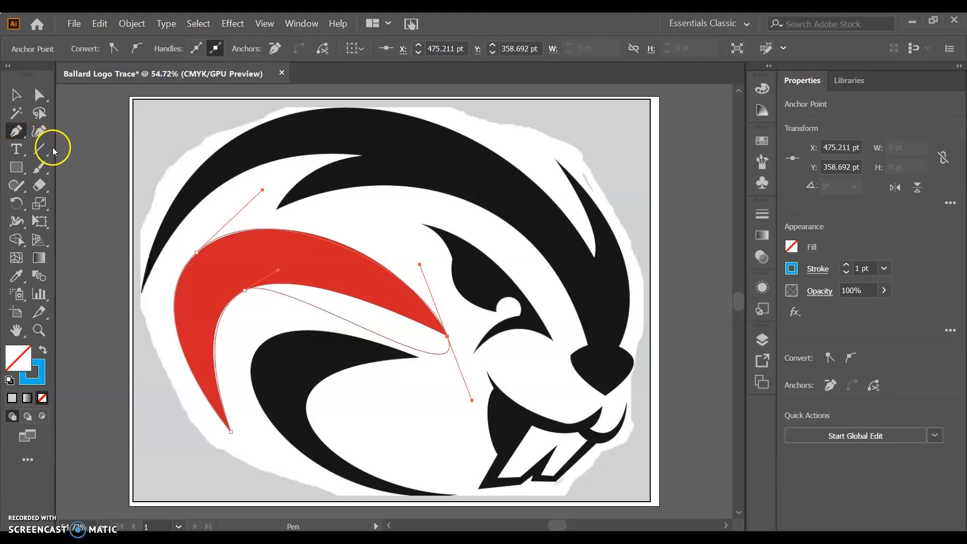
Bend the right tip's inner-side handle independently with the Anchor Point tool to fit the red shape's inner edge
{"action": "left_click", "coordinate": [18, 133]}
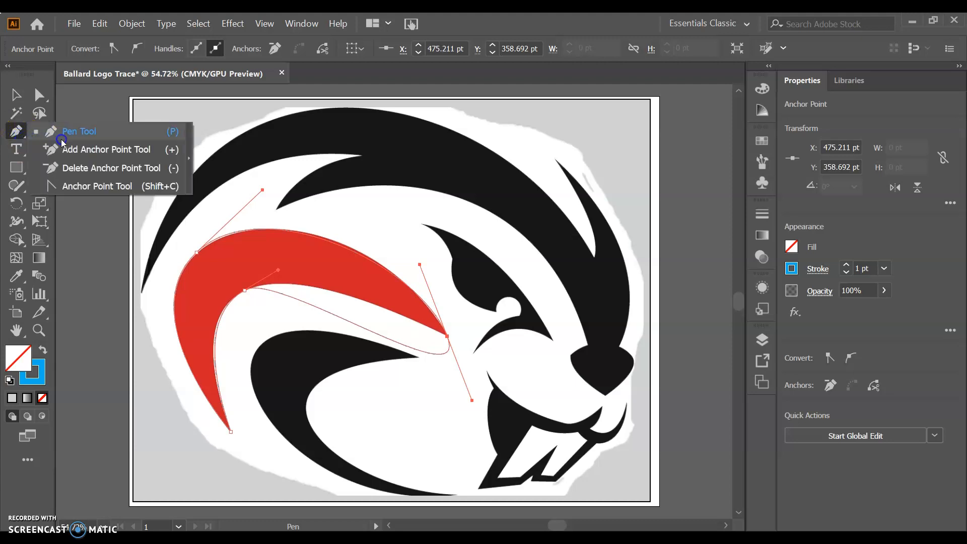
{"action": "left_click", "coordinate": [69, 186]}
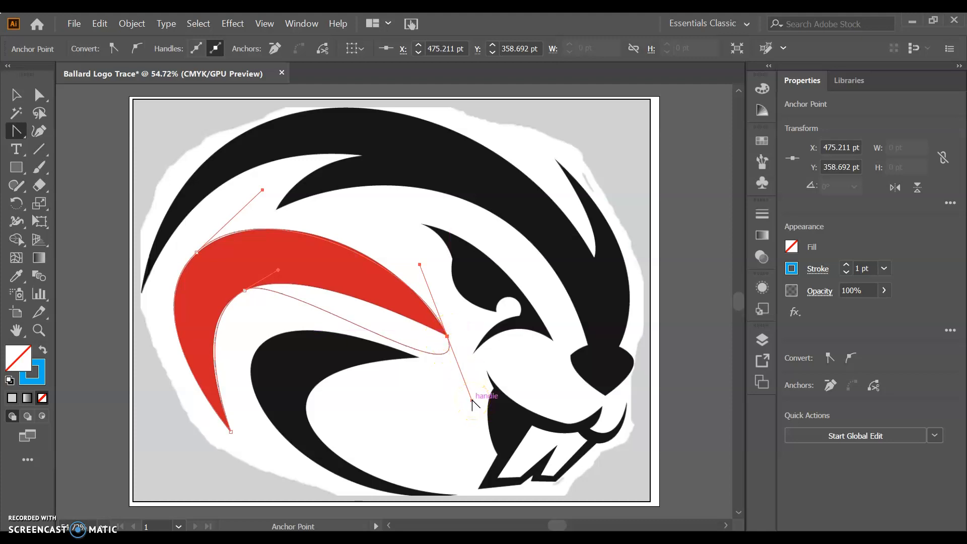
{"action": "left_click_drag", "start_coordinate": [471, 400], "coordinate": [377, 299]}
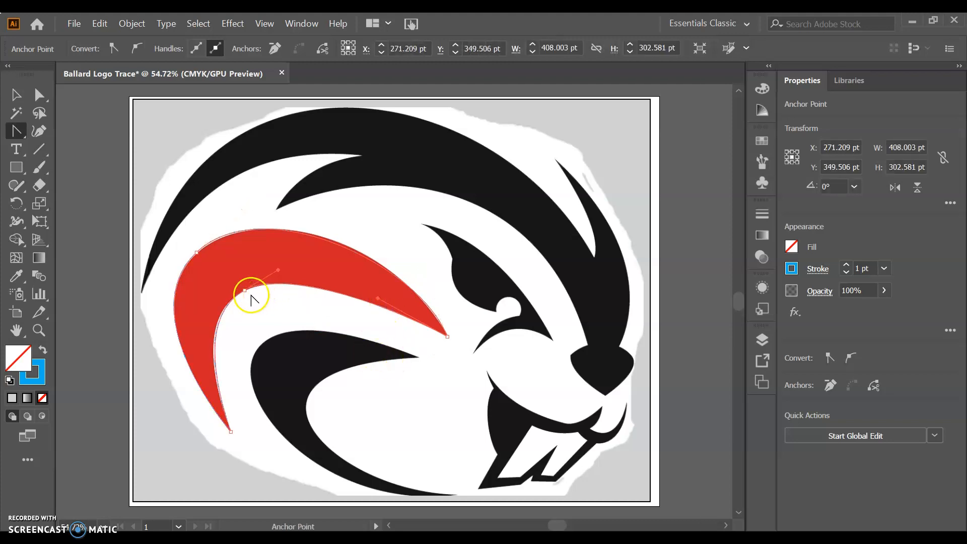
Fine-tune the direction handles of the red shape's traced path with the Direct Selection tool to match its inner and outer edges
{"action": "left_click", "coordinate": [39, 94]}
{"action": "left_click", "coordinate": [256, 322]}
{"action": "left_click_drag", "start_coordinate": [244, 291], "coordinate": [207, 313]}
{"action": "left_click", "coordinate": [210, 309]}
{"action": "left_click", "coordinate": [196, 254]}
{"action": "left_click_drag", "start_coordinate": [263, 190], "coordinate": [268, 194]}
{"action": "mouse_move", "coordinate": [419, 264]}
{"action": "left_mouse_down"}
{"action": "mouse_move", "coordinate": [421, 252]}
{"action": "mouse_move", "coordinate": [411, 255]}
{"action": "left_mouse_up"}
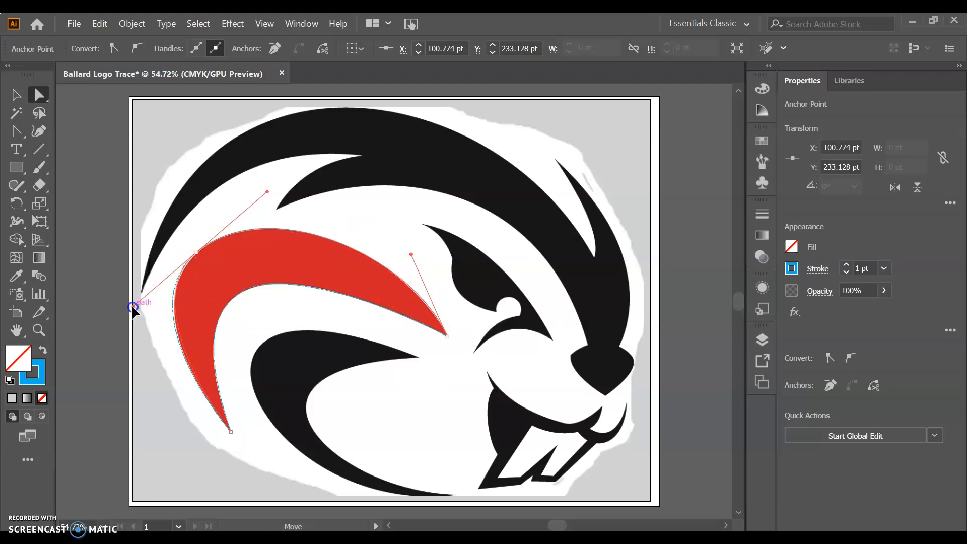
{"action": "left_click_drag", "start_coordinate": [133, 307], "coordinate": [133, 307]}
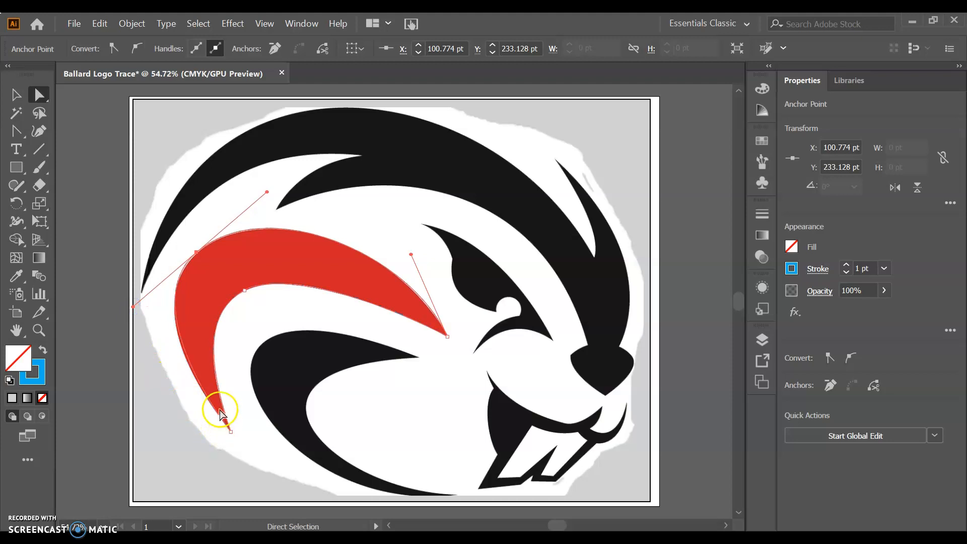
{"action": "left_click_drag", "start_coordinate": [133, 306], "coordinate": [130, 318]}
Select the traced outline of the red shape and set its stroke weight to 7 pt
{"action": "left_click", "coordinate": [13, 92]}
{"action": "left_click", "coordinate": [242, 247]}
{"action": "left_click", "coordinate": [245, 230]}
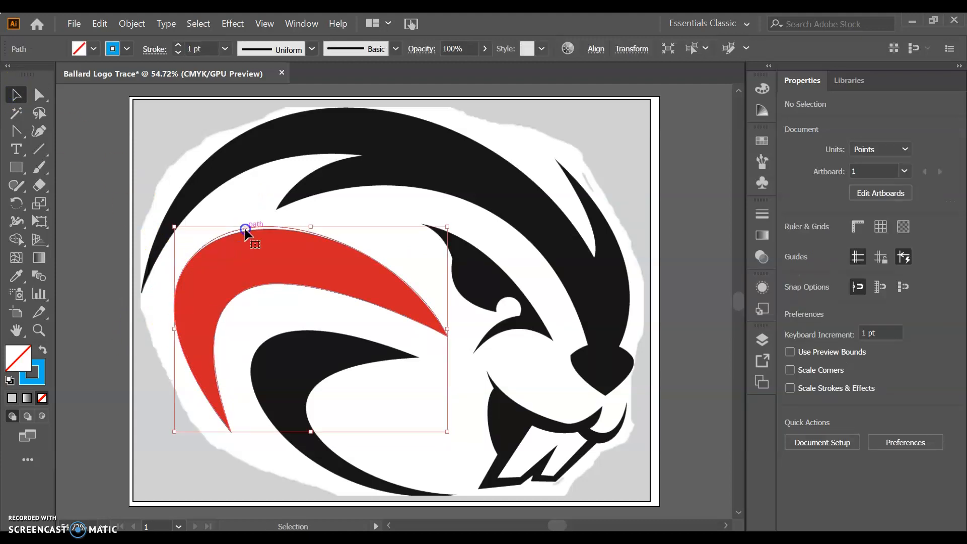
{"action": "left_click", "coordinate": [178, 45]}
{"action": "left_click", "coordinate": [177, 45]}
{"action": "left_click", "coordinate": [178, 45]}
{"action": "left_click", "coordinate": [178, 45]}
{"action": "left_click", "coordinate": [178, 45]}
{"action": "left_click", "coordinate": [178, 46]}
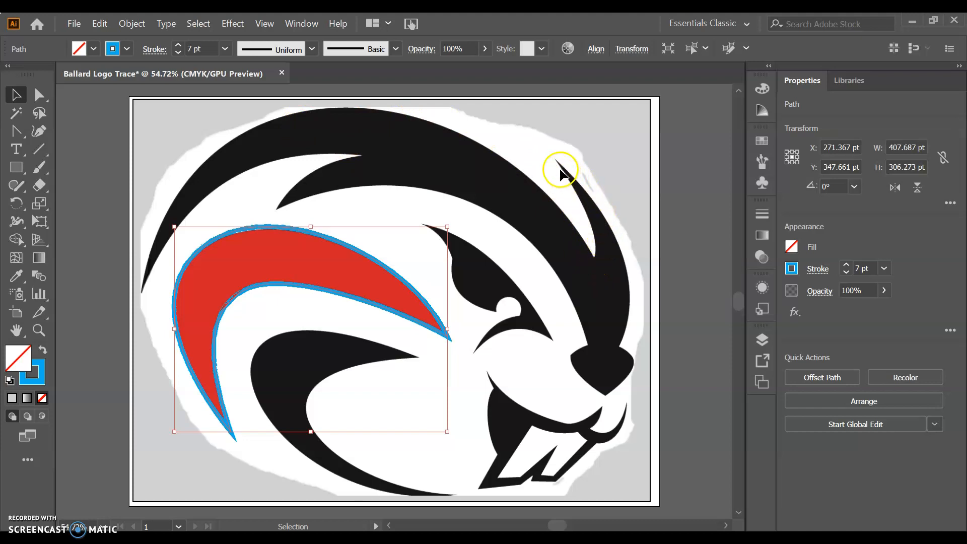
Begin a Pen path on the teeth with straight segments down and across the left tooth and up to the gap between the teeth
{"action": "left_click_drag", "start_coordinate": [30, 139], "coordinate": [61, 187]}
{"action": "left_click_drag", "start_coordinate": [595, 257], "coordinate": [557, 161]}
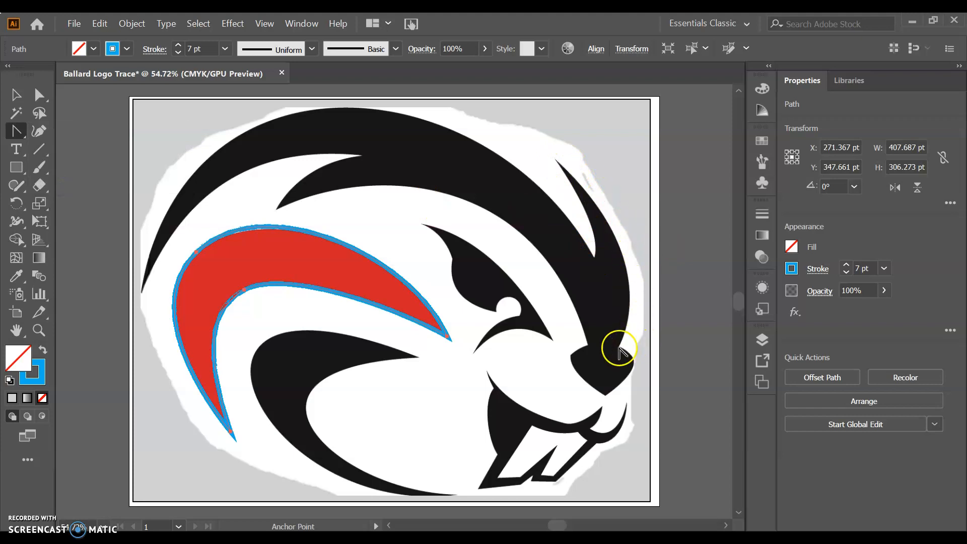
{"action": "left_click", "coordinate": [17, 131]}
{"action": "left_click", "coordinate": [72, 131]}
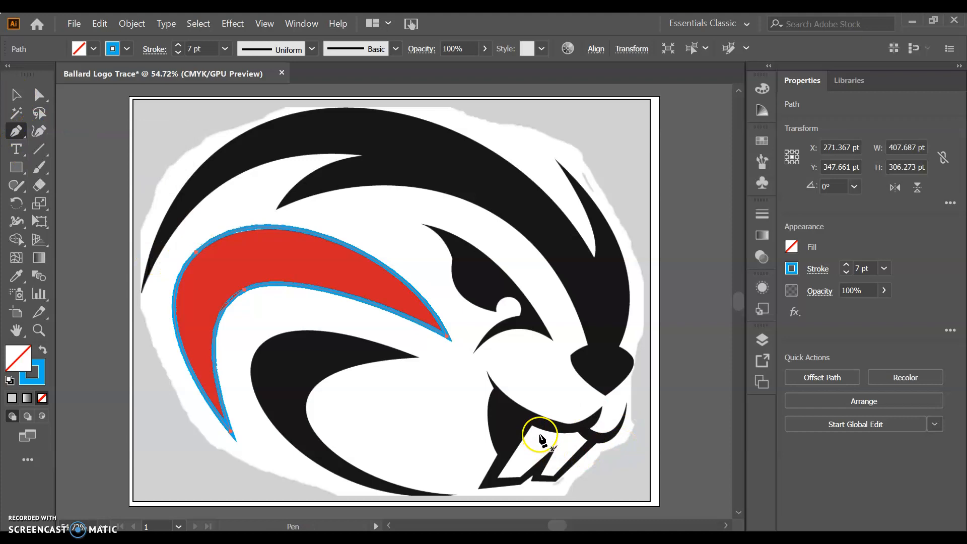
{"action": "left_click", "coordinate": [532, 427]}
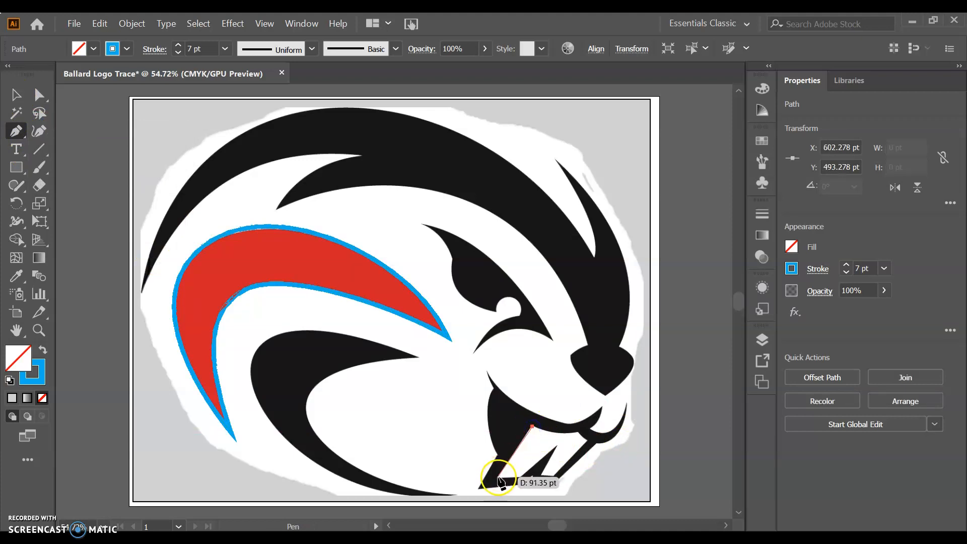
{"action": "left_click", "coordinate": [498, 477]}
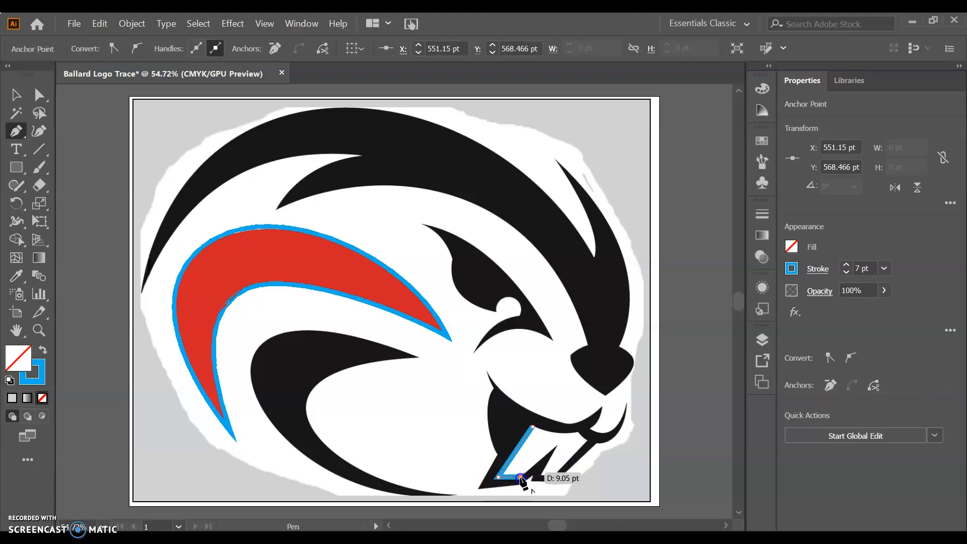
{"action": "left_click", "coordinate": [556, 445]}
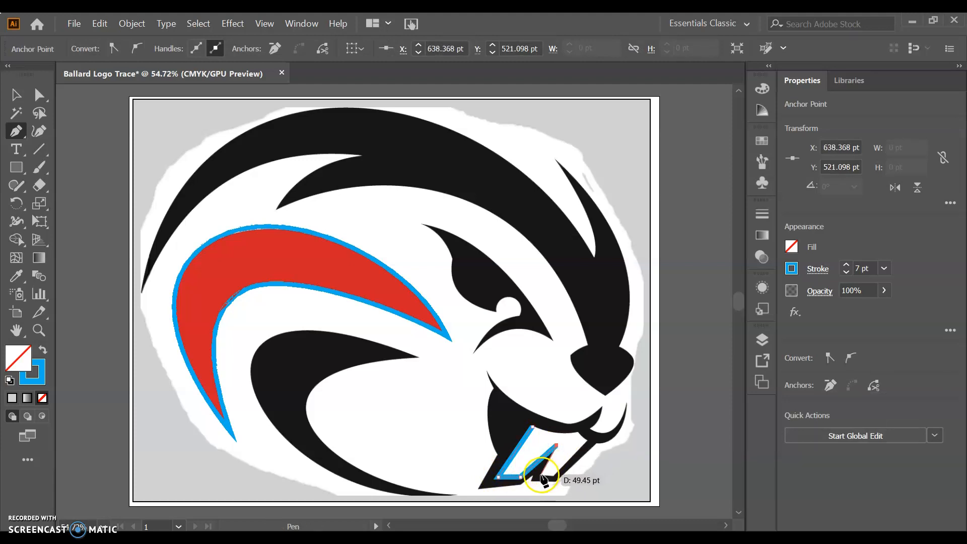
Continue the path around the right tooth and close it along the curved upper edge at the left tooth's top corner
{"action": "left_click", "coordinate": [541, 475]}
{"action": "left_click", "coordinate": [554, 476]}
{"action": "left_click", "coordinate": [588, 442]}
{"action": "left_click_drag", "start_coordinate": [577, 433], "coordinate": [572, 424]}
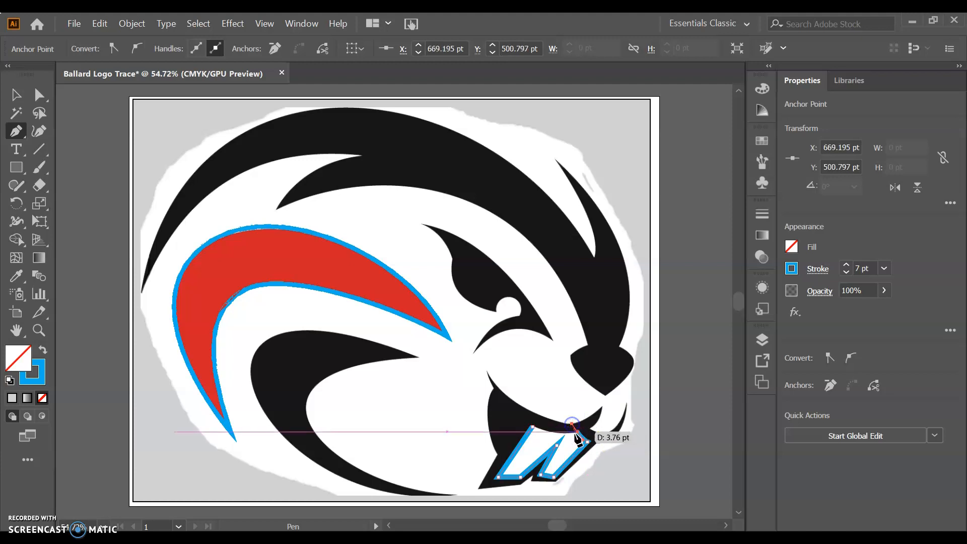
{"action": "left_click", "coordinate": [577, 432]}
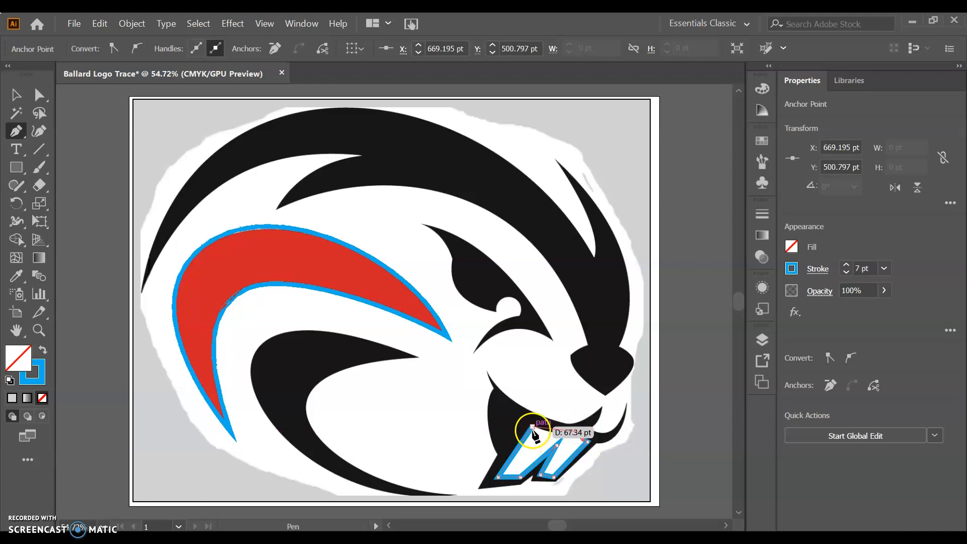
{"action": "left_click", "coordinate": [507, 417]}
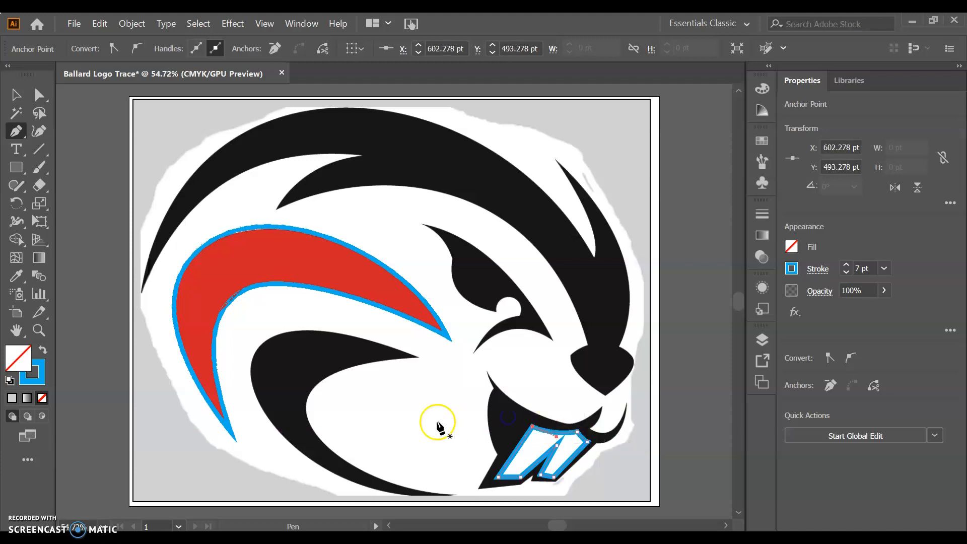
Select the teeth outline and set its stroke weight to 2 pt
{"action": "left_click", "coordinate": [16, 94]}
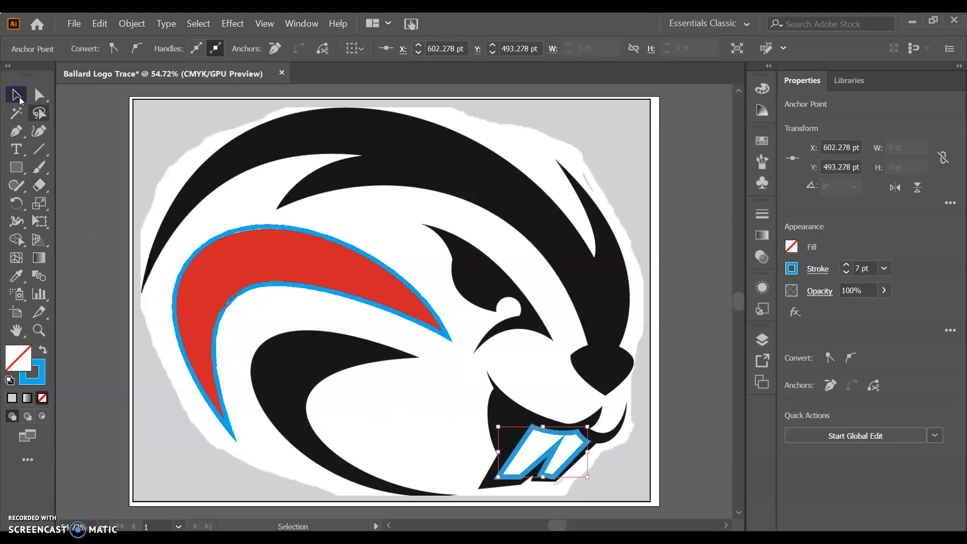
{"action": "left_click", "coordinate": [522, 444]}
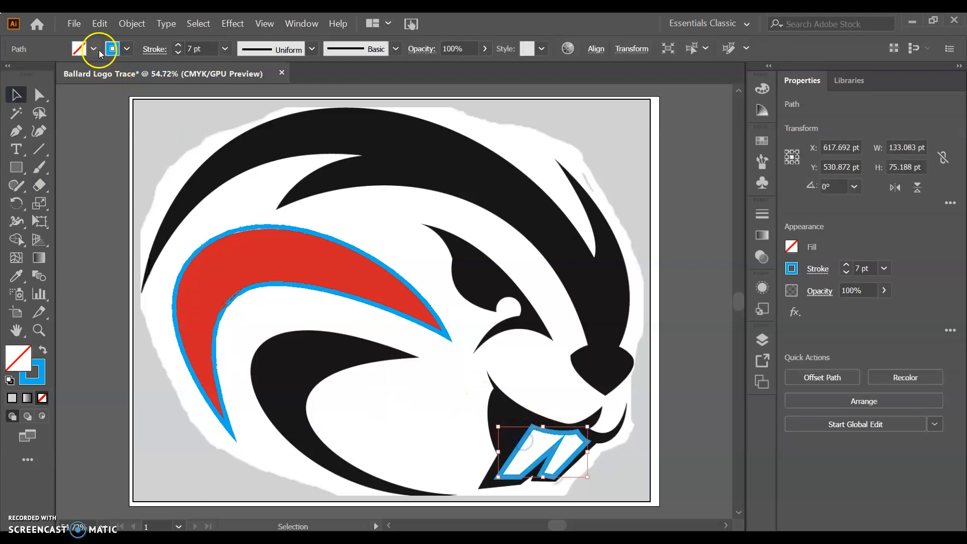
{"action": "left_click", "coordinate": [178, 51]}
{"action": "left_click", "coordinate": [178, 51]}
{"action": "left_click", "coordinate": [179, 52]}
{"action": "left_click", "coordinate": [178, 51]}
{"action": "left_click", "coordinate": [179, 51]}
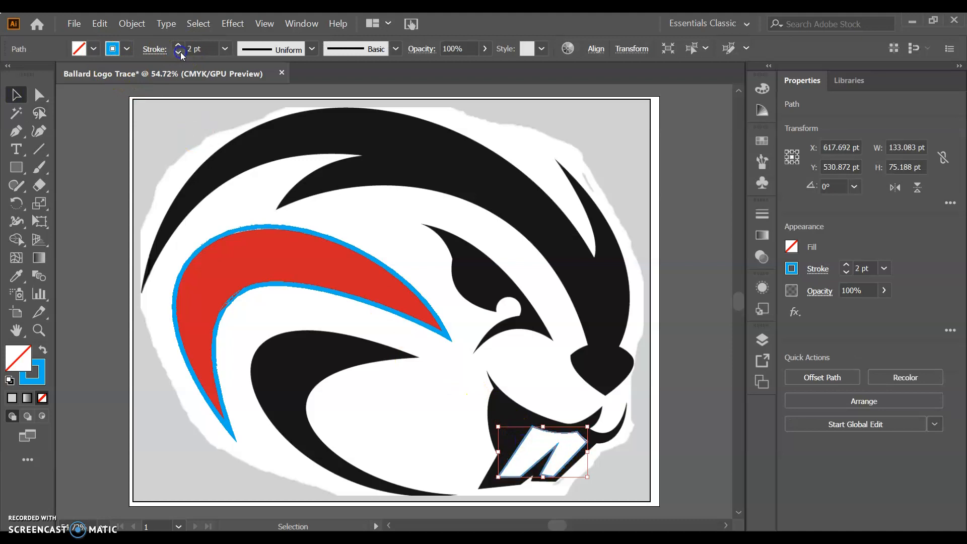
Select the traced outline around the red shape and set its stroke weight to 1 pt
{"action": "left_click", "coordinate": [240, 206]}
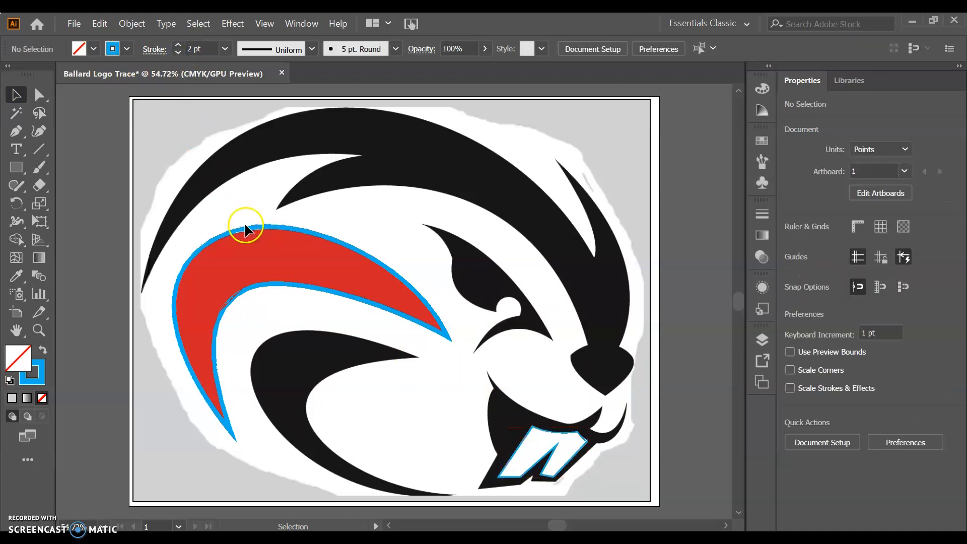
{"action": "left_click", "coordinate": [246, 230]}
{"action": "left_click", "coordinate": [179, 51]}
{"action": "left_click", "coordinate": [179, 51]}
{"action": "left_click", "coordinate": [178, 52]}
{"action": "left_click", "coordinate": [179, 51]}
{"action": "left_click", "coordinate": [179, 52]}
{"action": "left_click", "coordinate": [179, 51]}
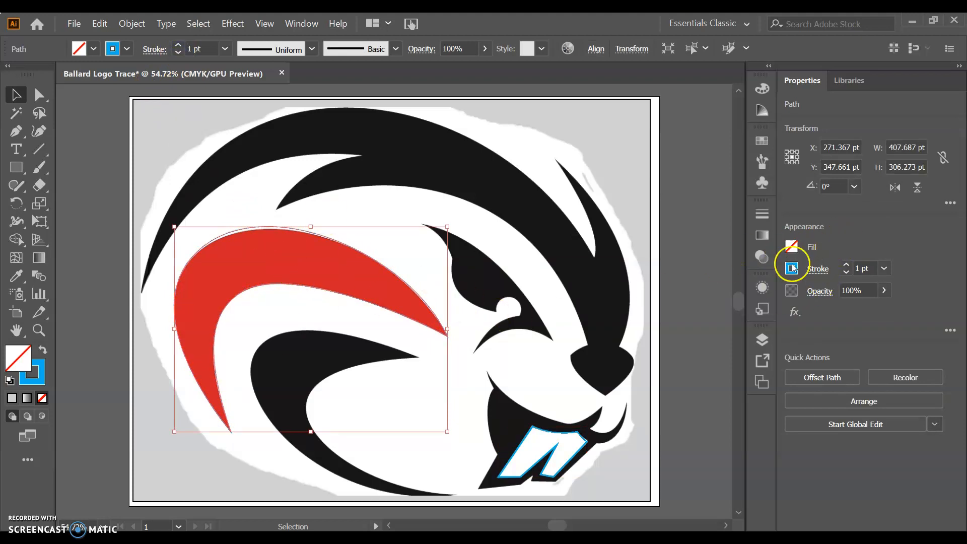
Hide the reference artwork on Layer 1 and fill the traced curved shape with green
{"action": "left_click", "coordinate": [762, 339]}
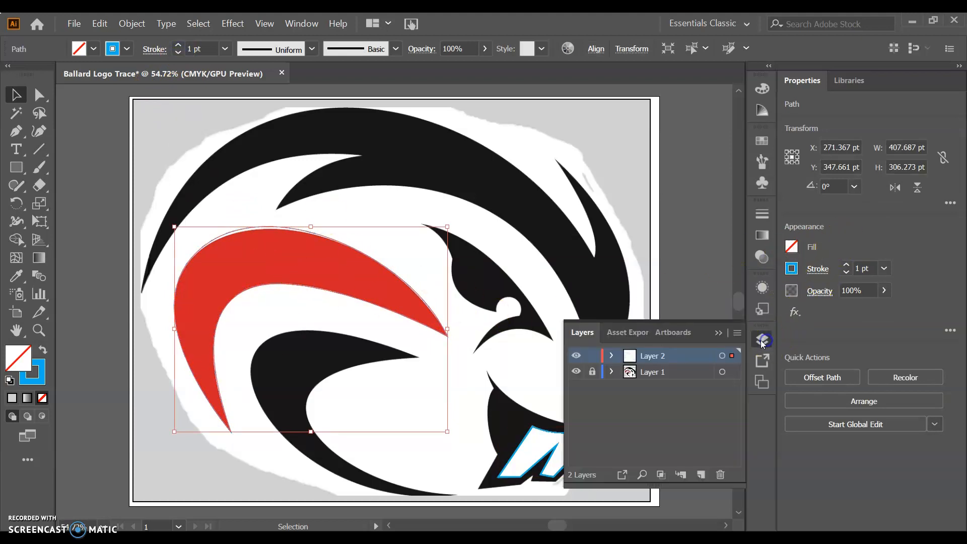
{"action": "left_click", "coordinate": [578, 373]}
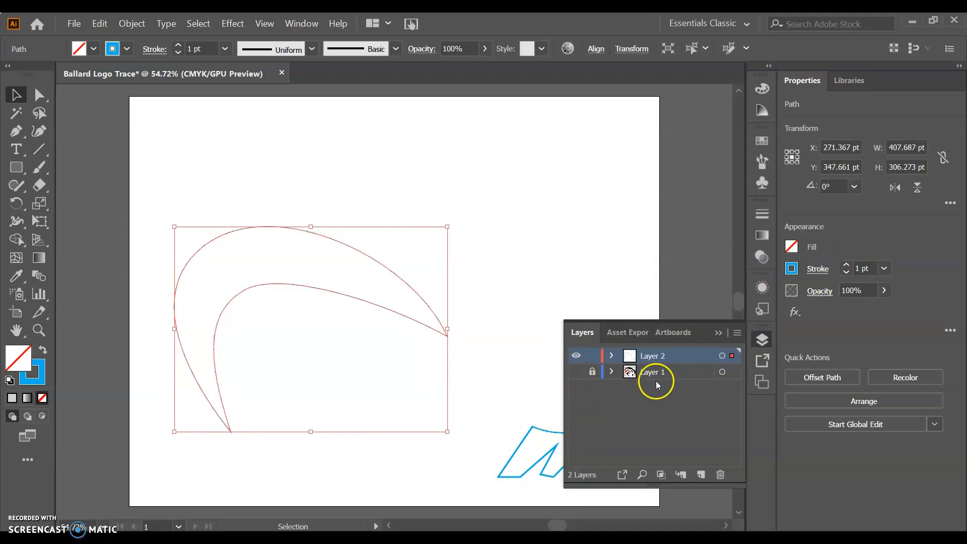
{"action": "left_click", "coordinate": [532, 447]}
{"action": "left_click", "coordinate": [401, 311]}
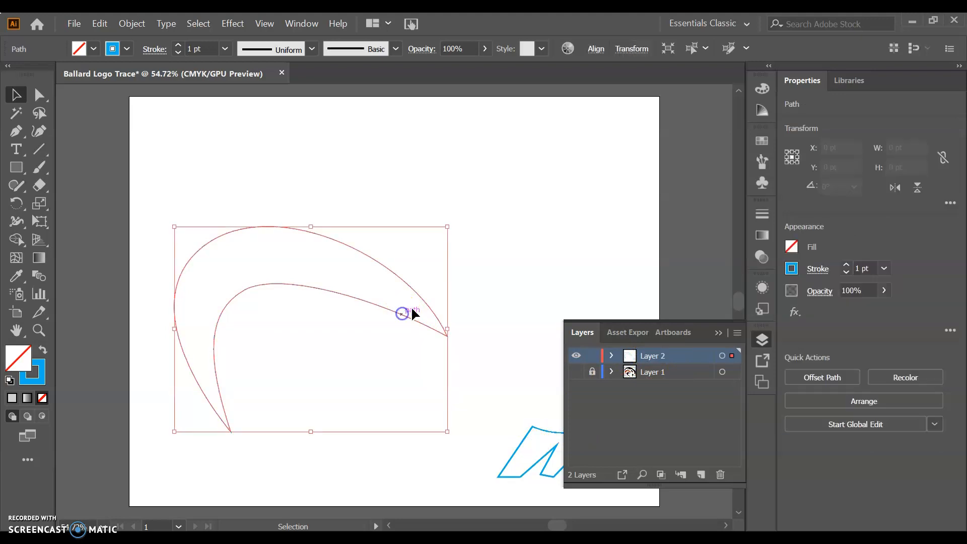
{"action": "left_click", "coordinate": [83, 48]}
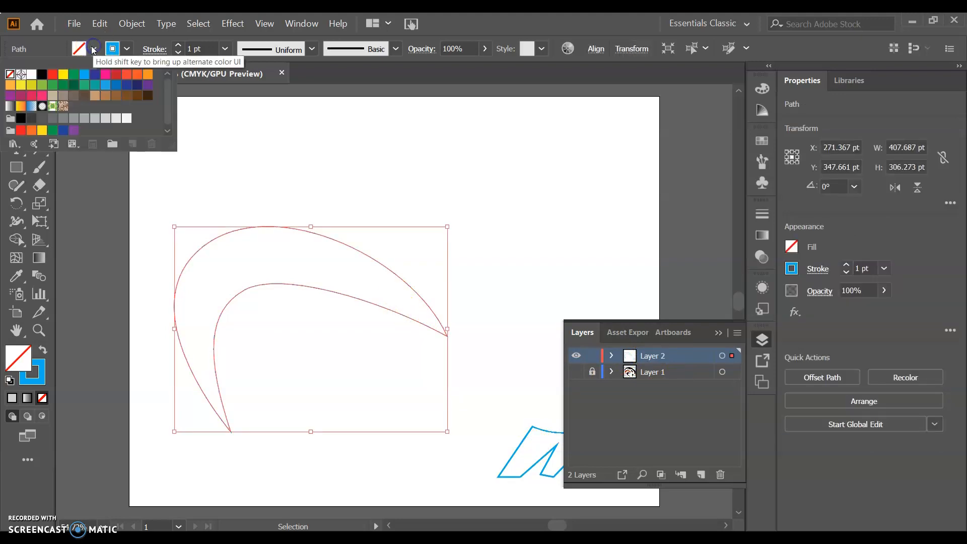
{"action": "left_click", "coordinate": [63, 85]}
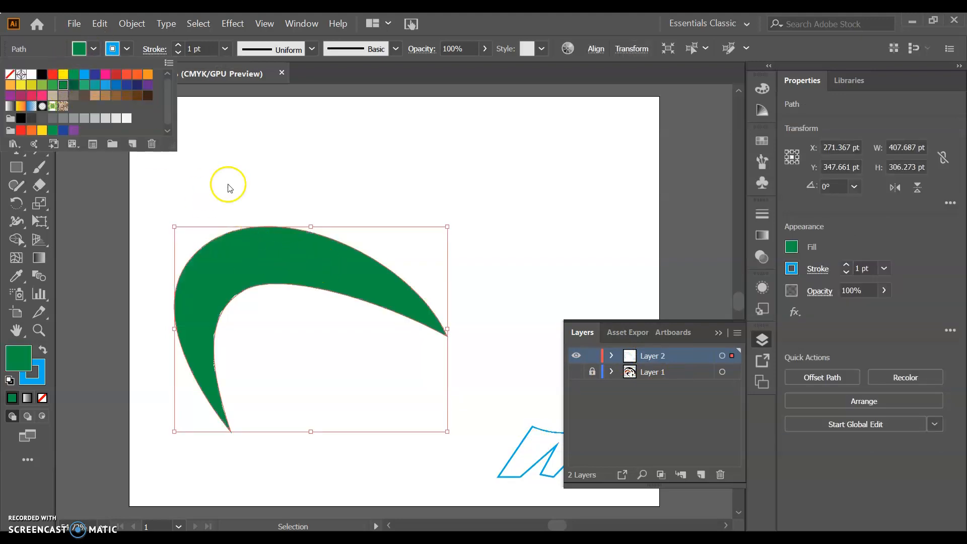
Make the reference artwork on Layer 1 visible again and deselect the green shape
{"action": "left_click", "coordinate": [716, 334]}
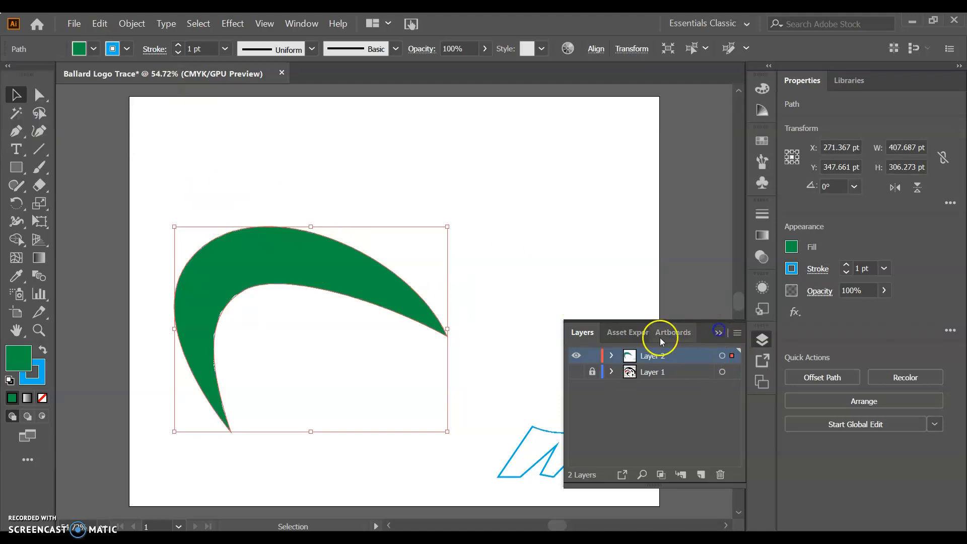
{"action": "left_click", "coordinate": [718, 333]}
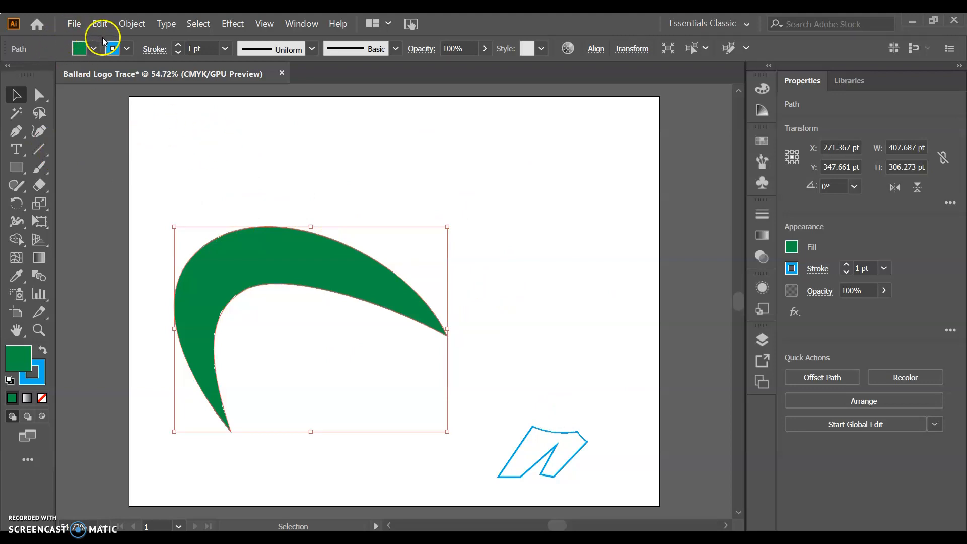
{"action": "left_click", "coordinate": [762, 339]}
{"action": "left_click", "coordinate": [576, 372]}
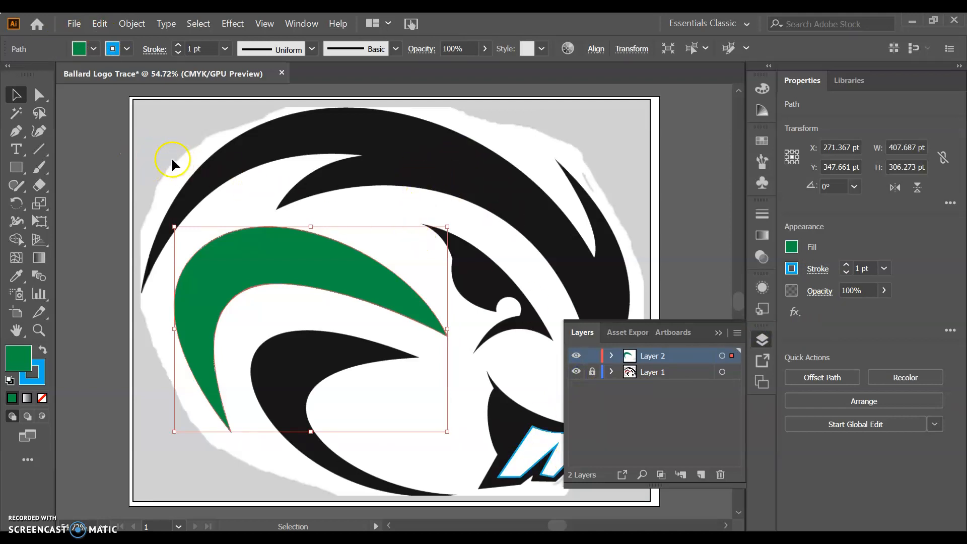
{"action": "left_click", "coordinate": [74, 24]}
{"action": "left_click", "coordinate": [313, 138]}
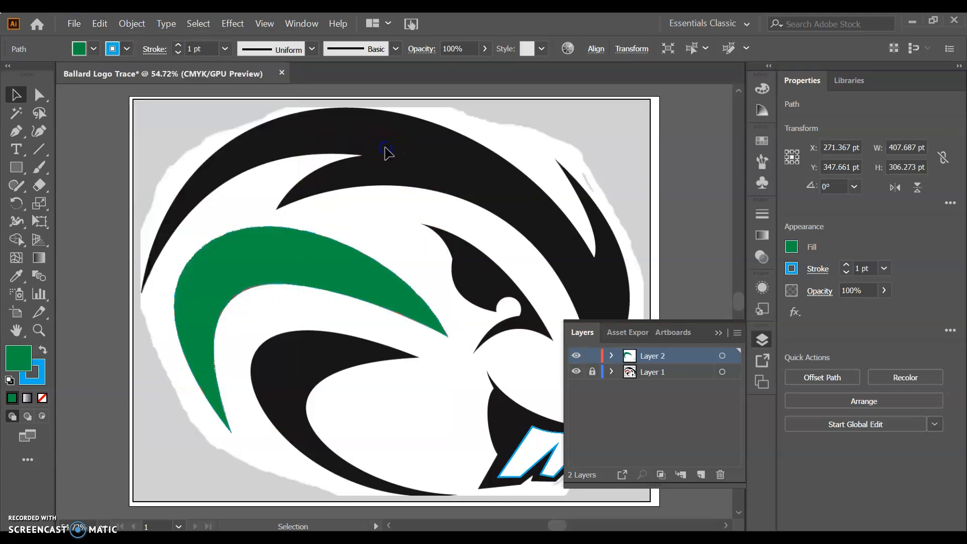